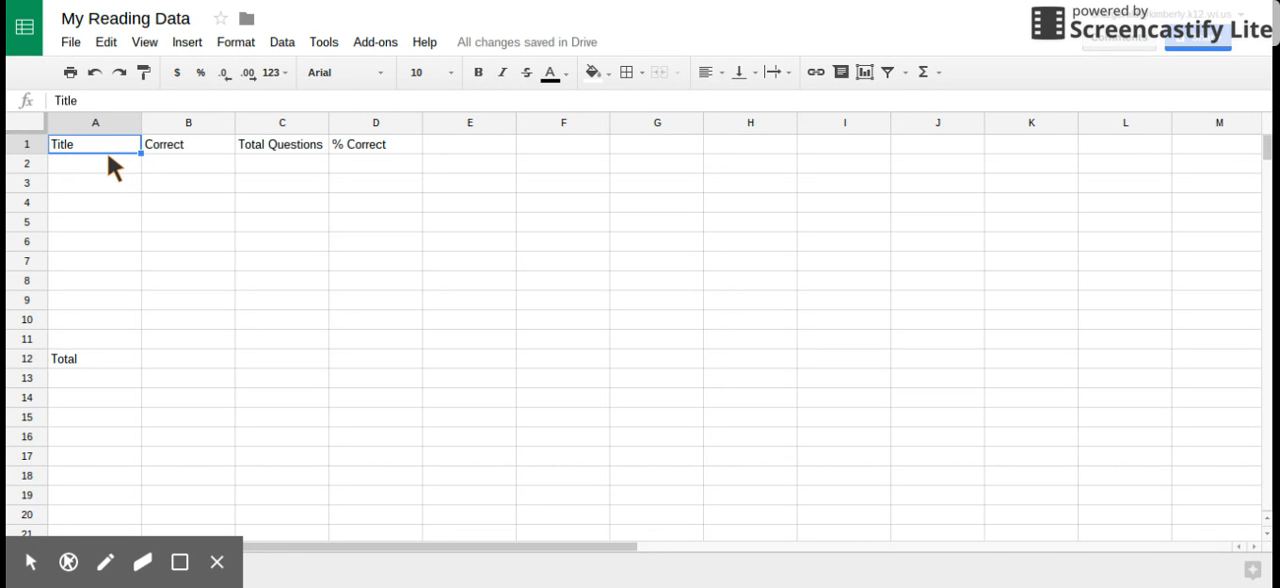
Fill row 2 with the title Whales, 3 correct and 4 total questions
left_click(105, 164)
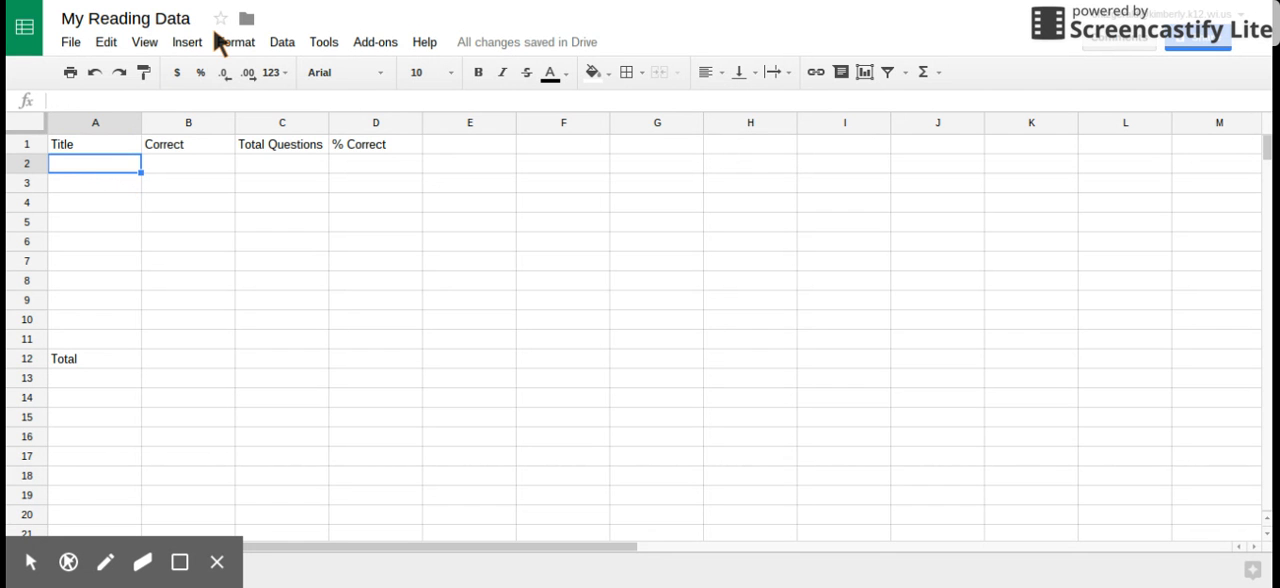
type("Whales")
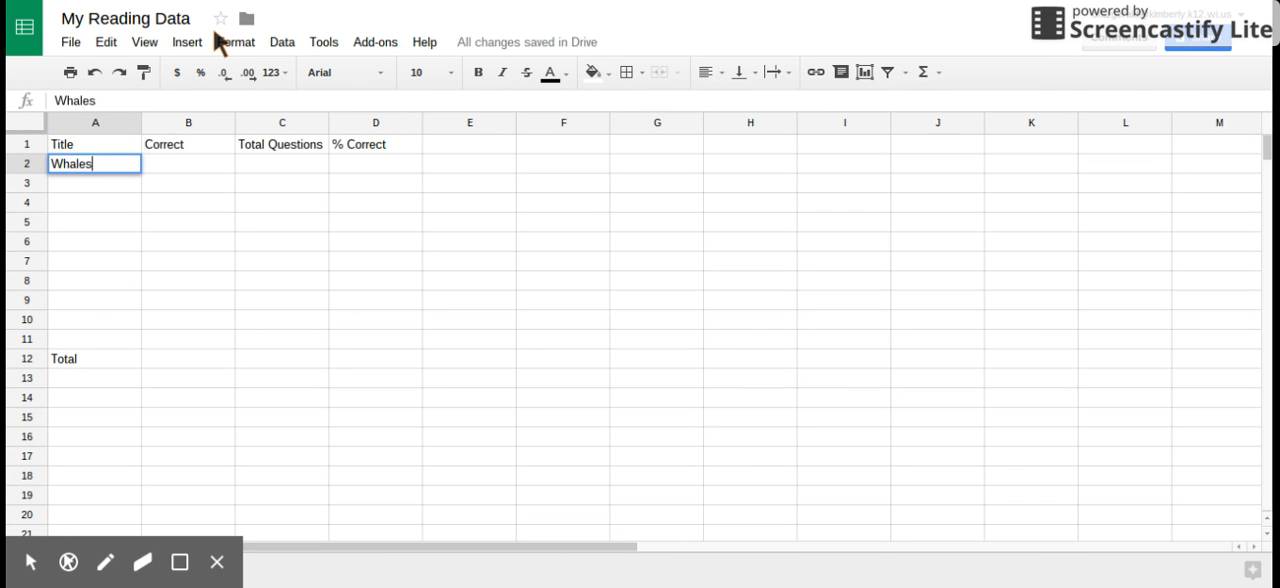
key("Tab")
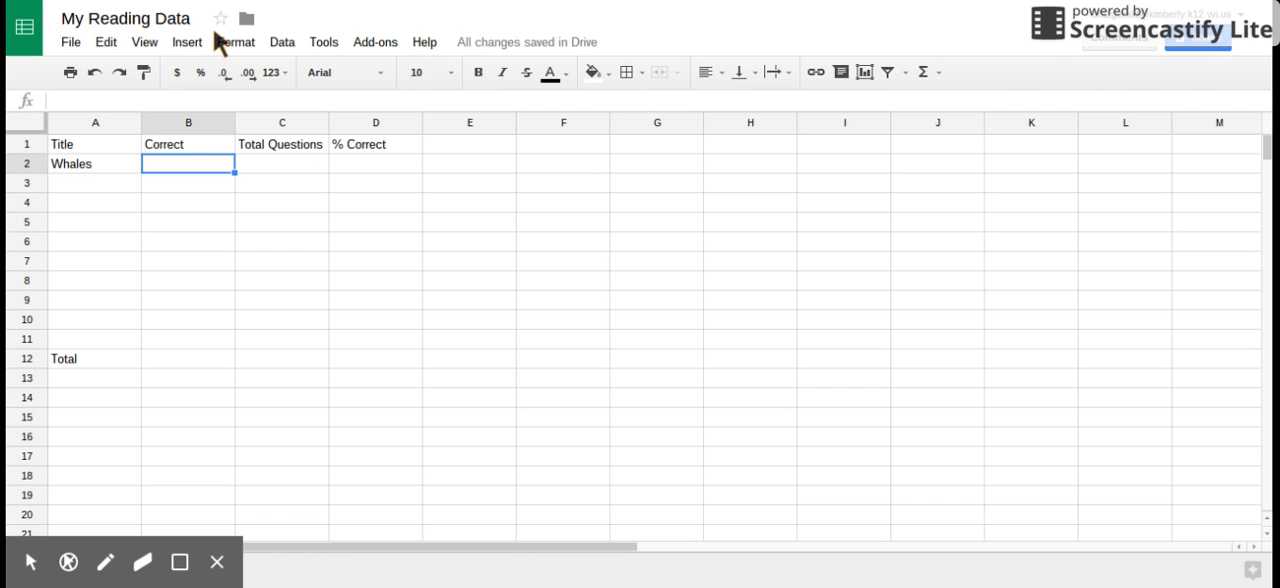
type("3")
key("Tab")
type("4")
key("Tab")
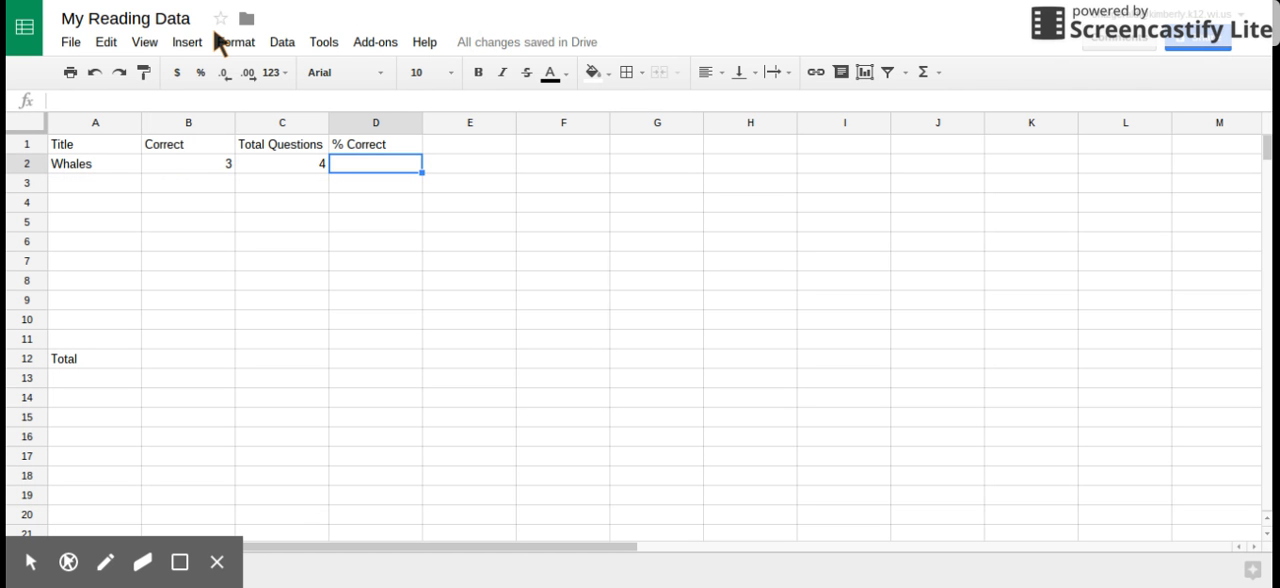
Calculate the % Correct for Whales in D2 with the formula =B2/C2
type("=")
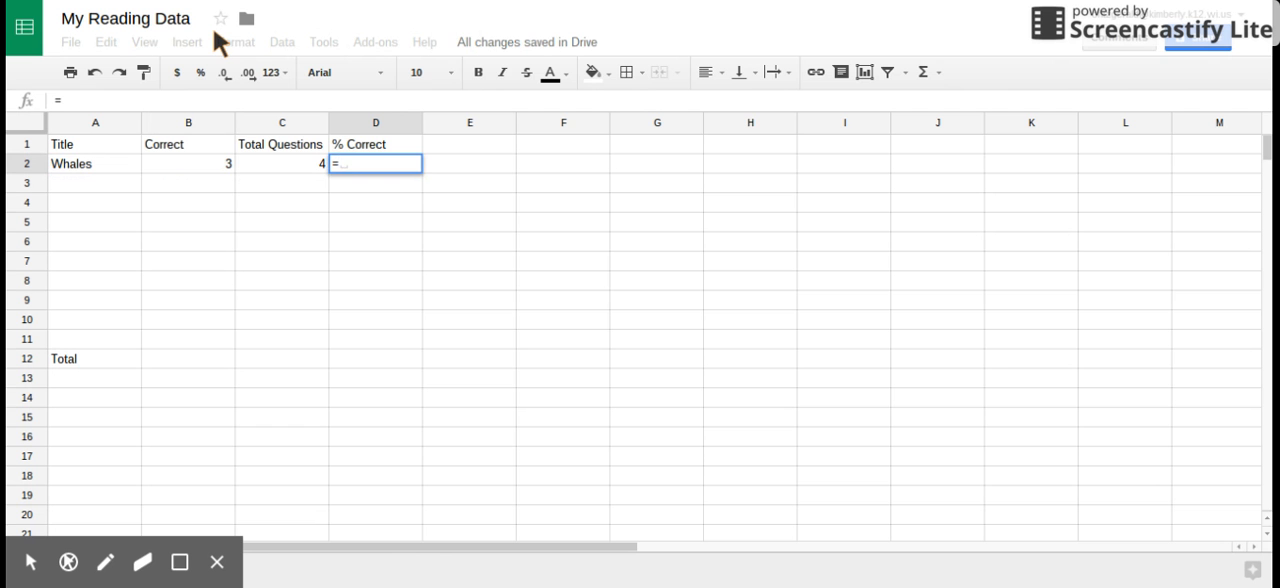
left_click(192, 173)
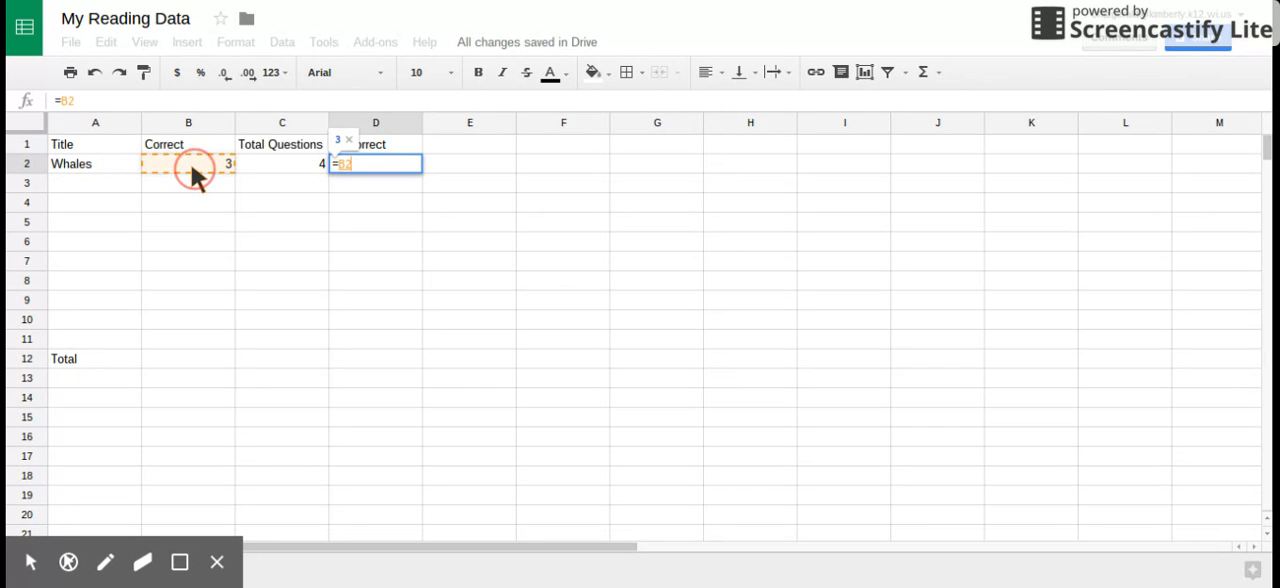
type("/")
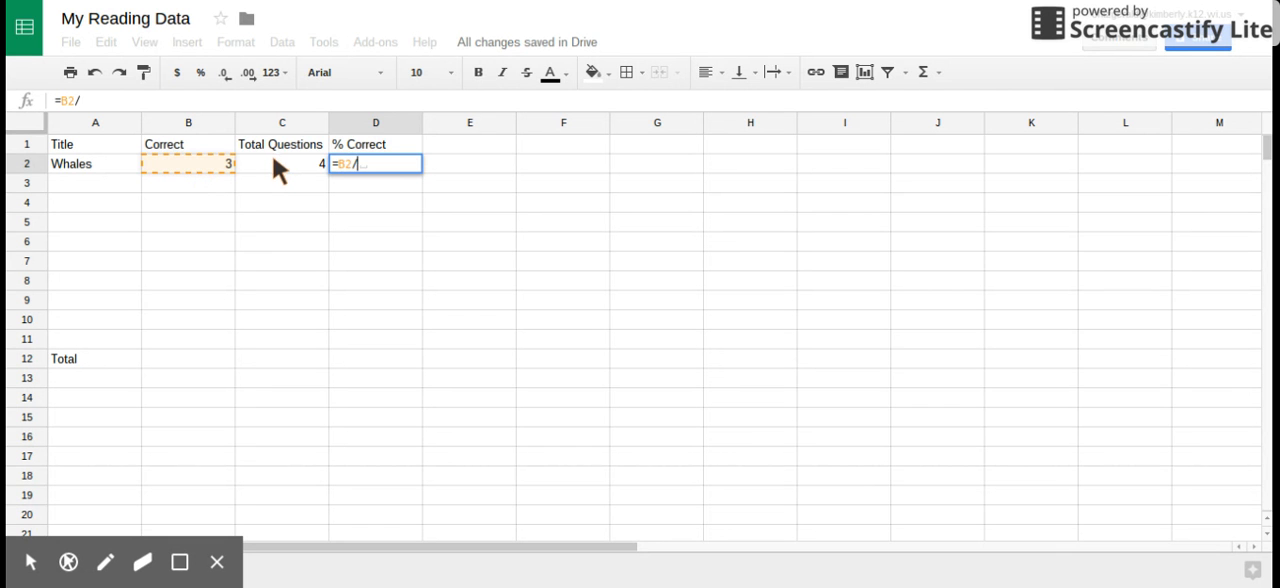
left_click(277, 163)
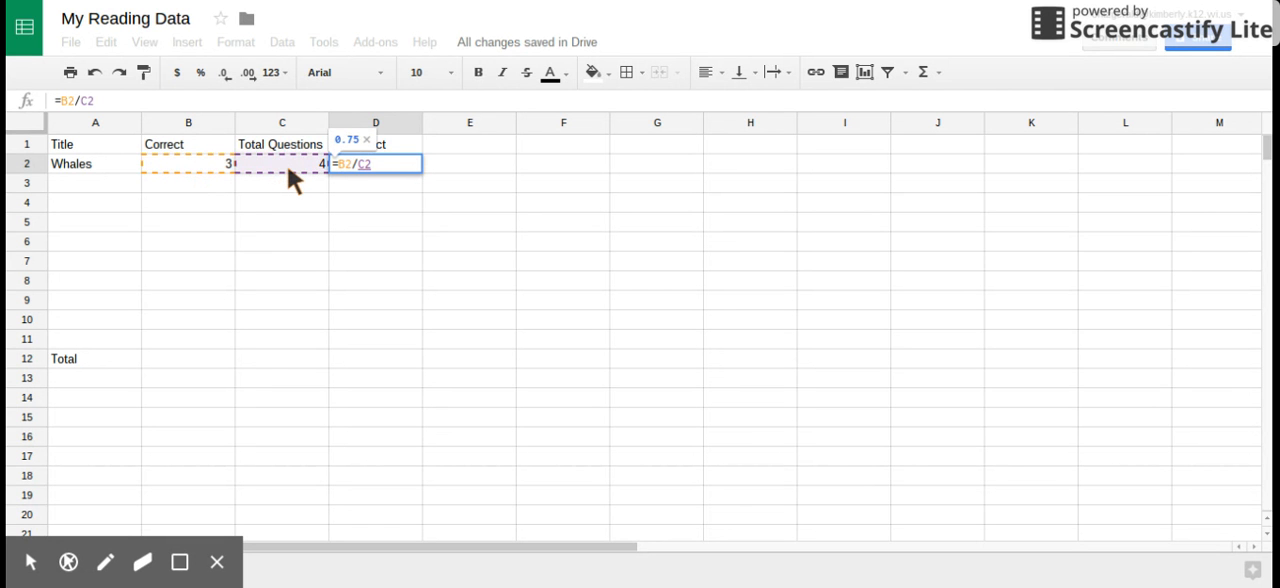
key("Return")
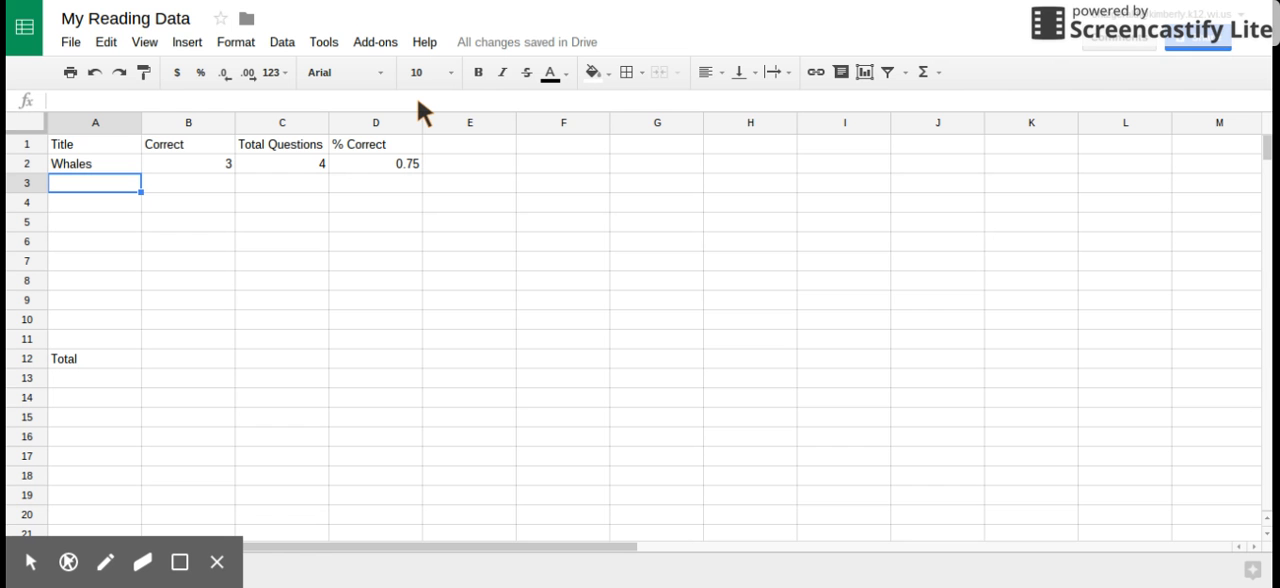
Add Business in row 3 with 4 correct and 4 total questions, and fill the % Correct formula from D2 down to D3
type("Business")
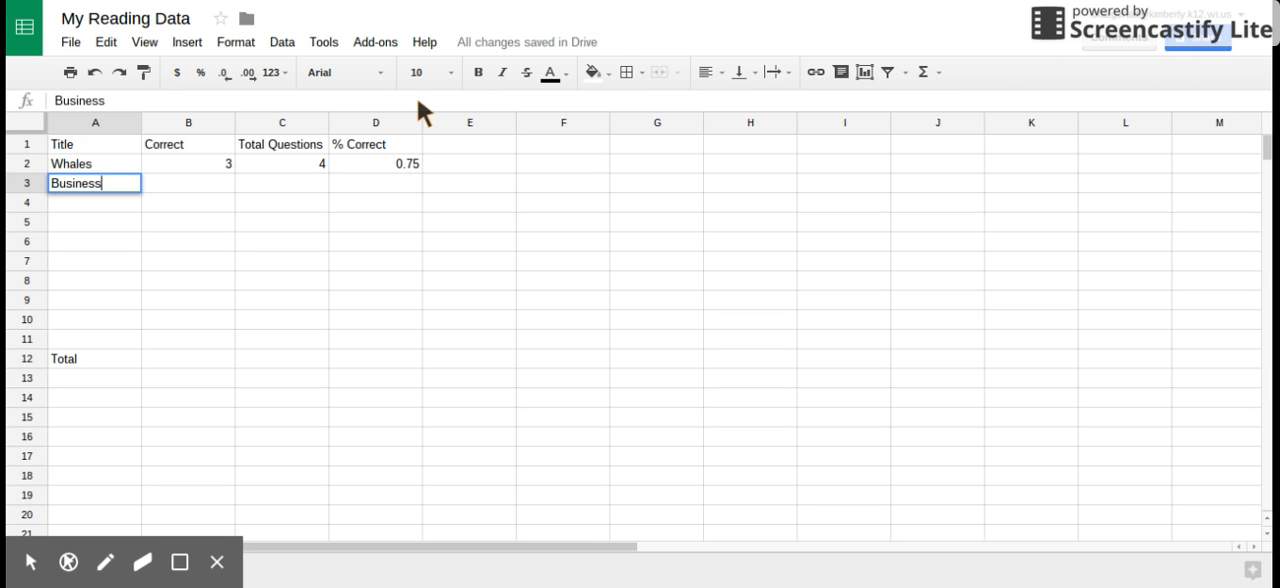
key("Tab")
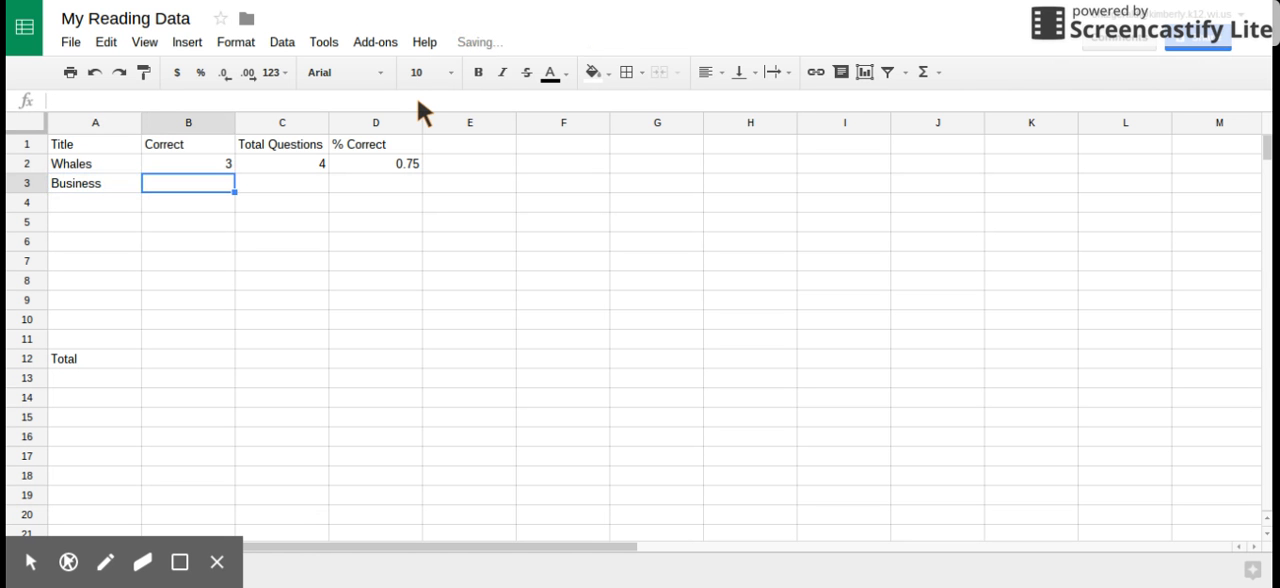
type("4")
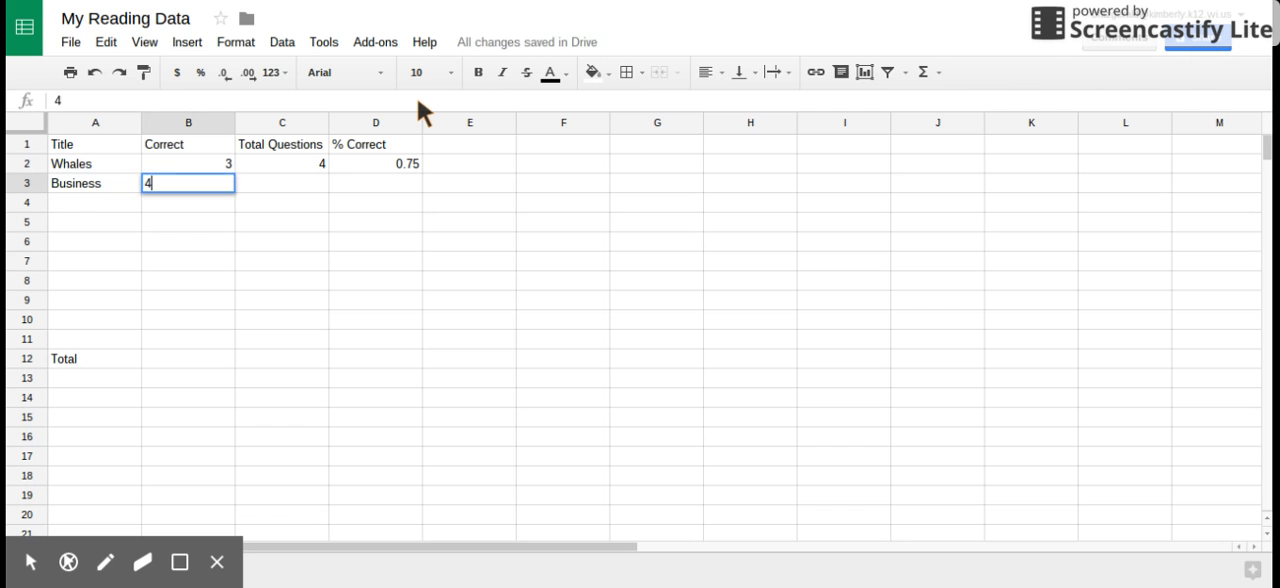
key("Tab")
type("4")
key("Tab")
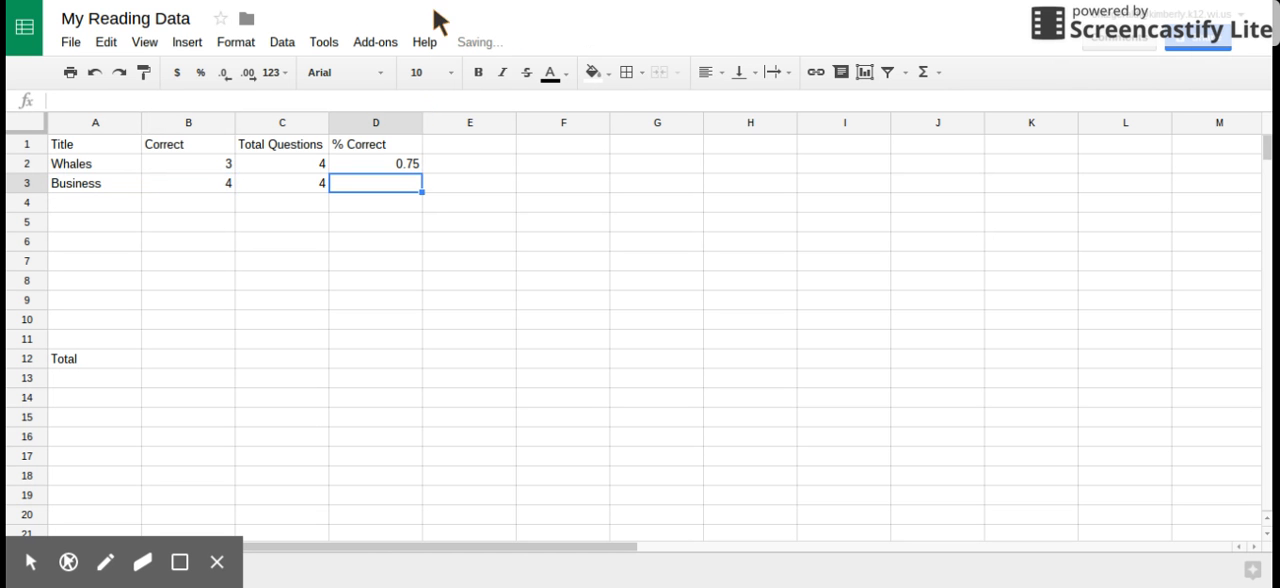
left_click(395, 157)
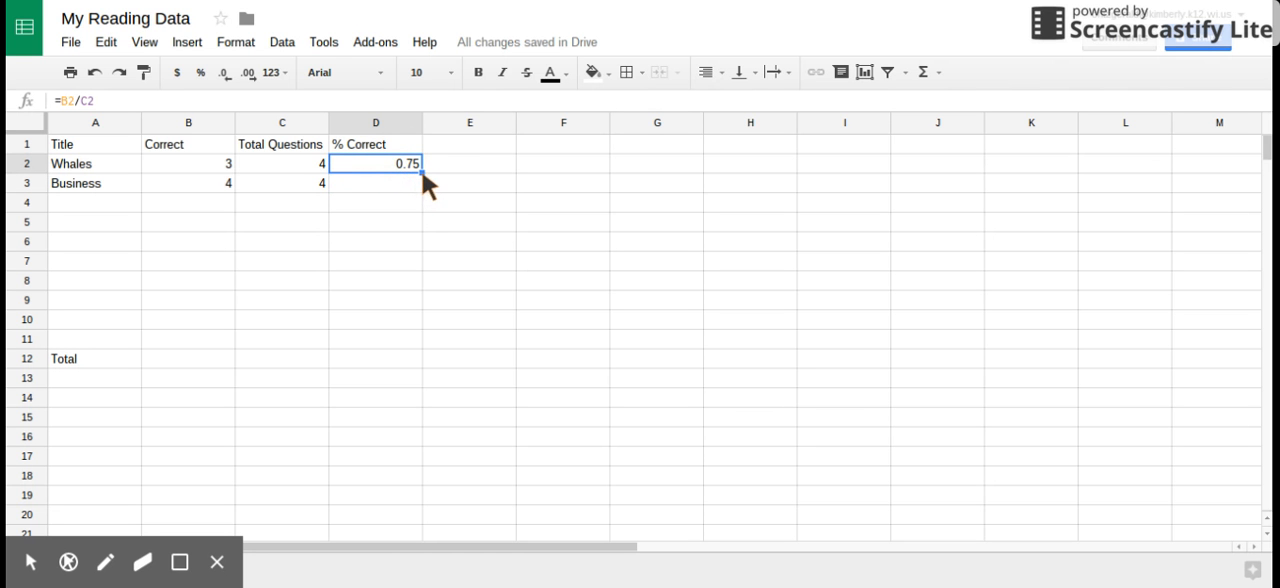
left_click_drag(421, 172, 421, 183)
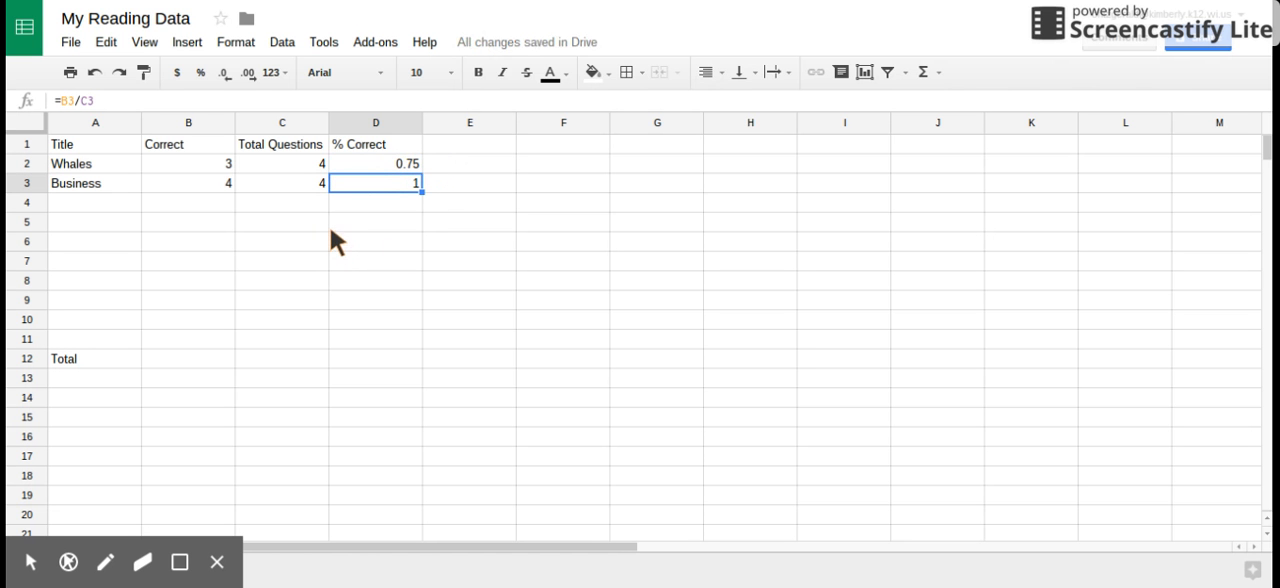
Add Soccer in row 4 with 2 correct and 4 total questions
left_click(111, 203)
type("Soccer")
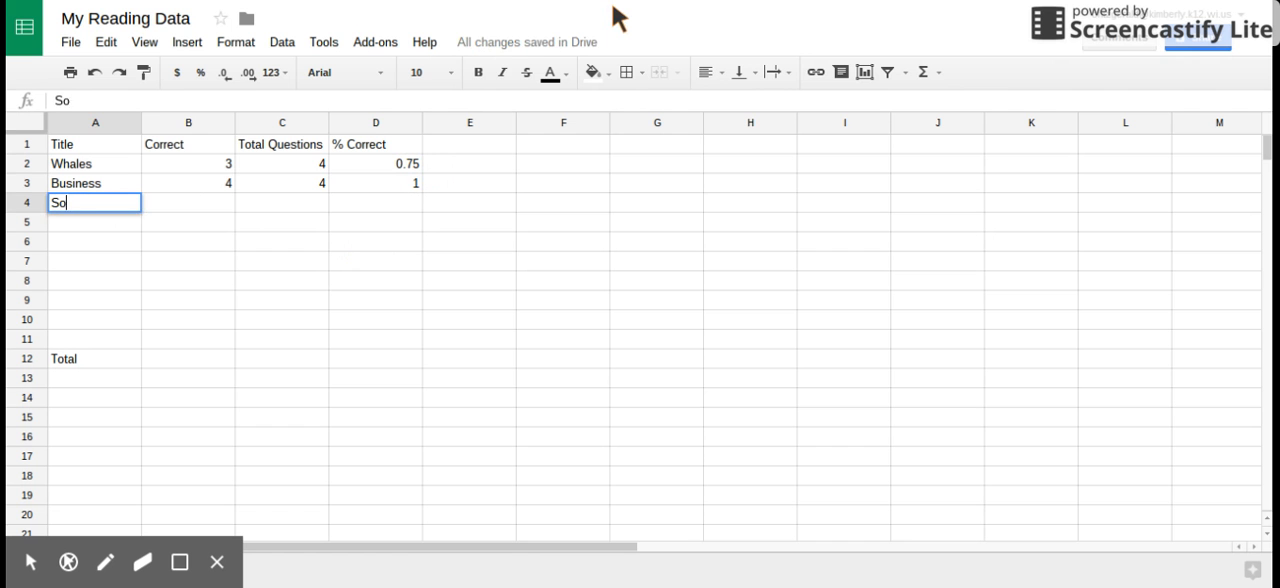
key("Tab")
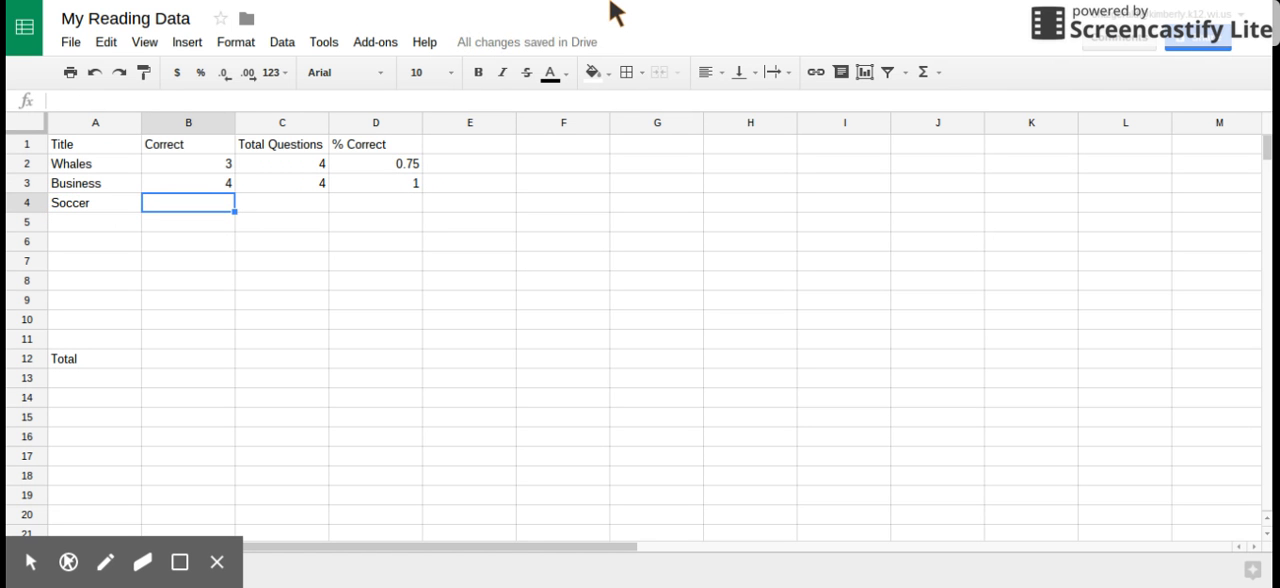
type("2")
key("Tab")
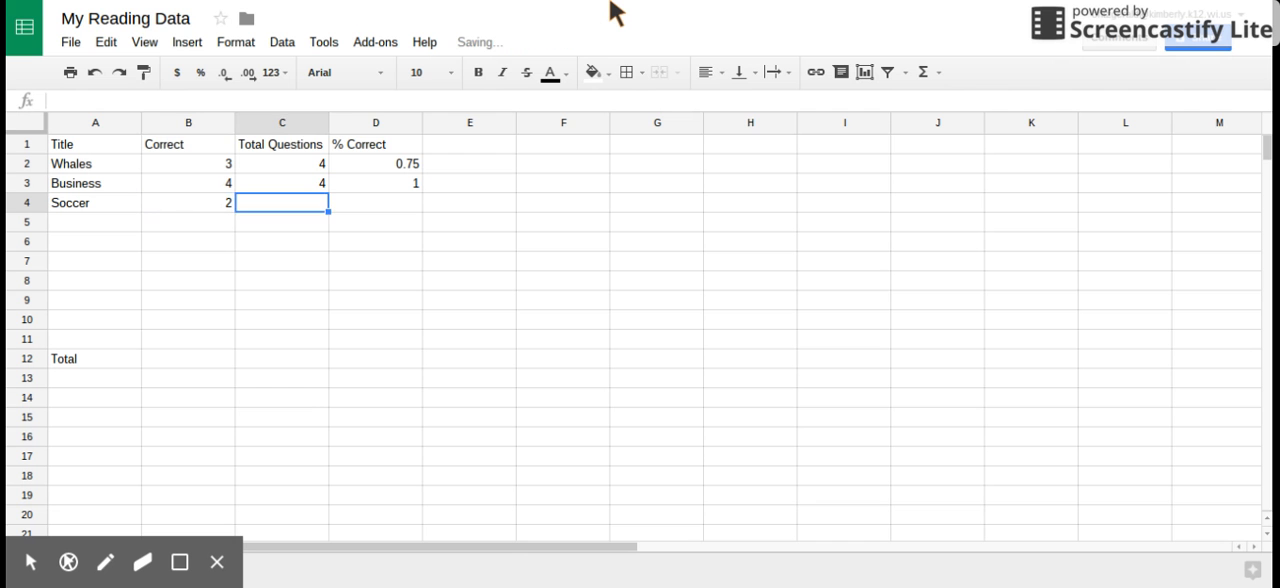
type("4")
key("Tab")
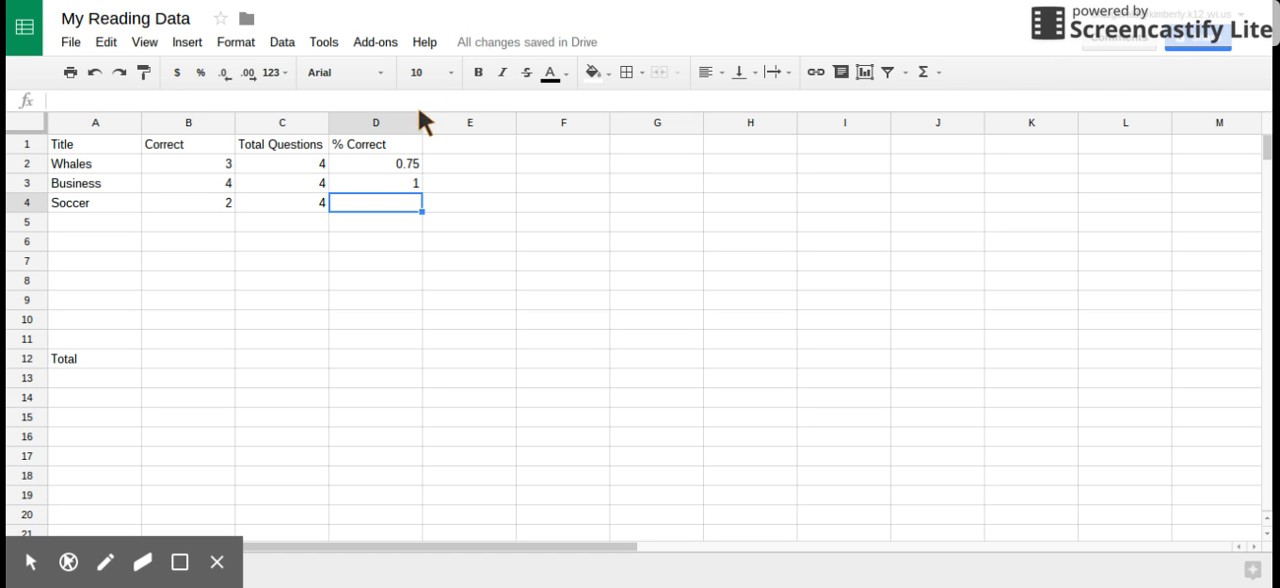
Fill the % Correct formula from D3 down to D4 for the Soccer row
left_click(403, 162)
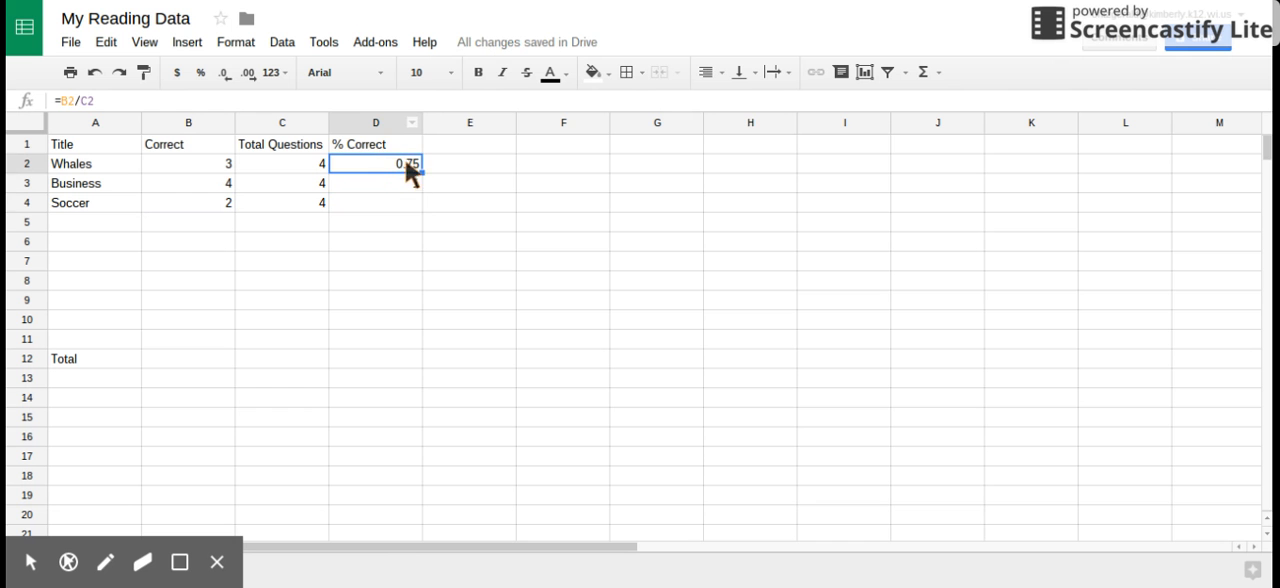
left_click(421, 183)
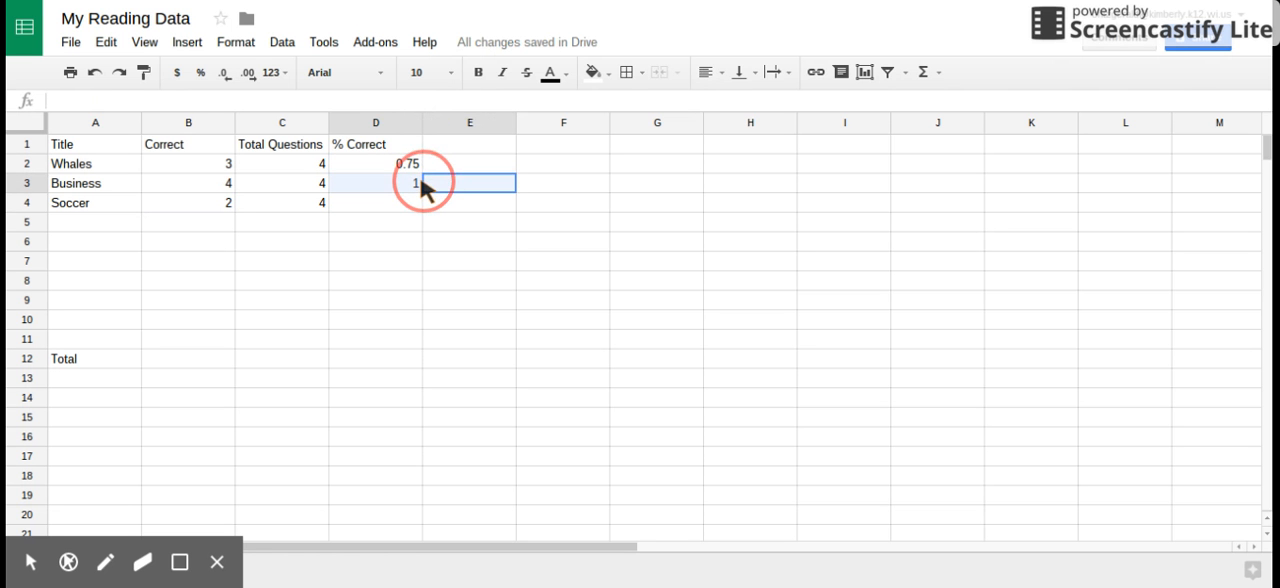
left_click(404, 181)
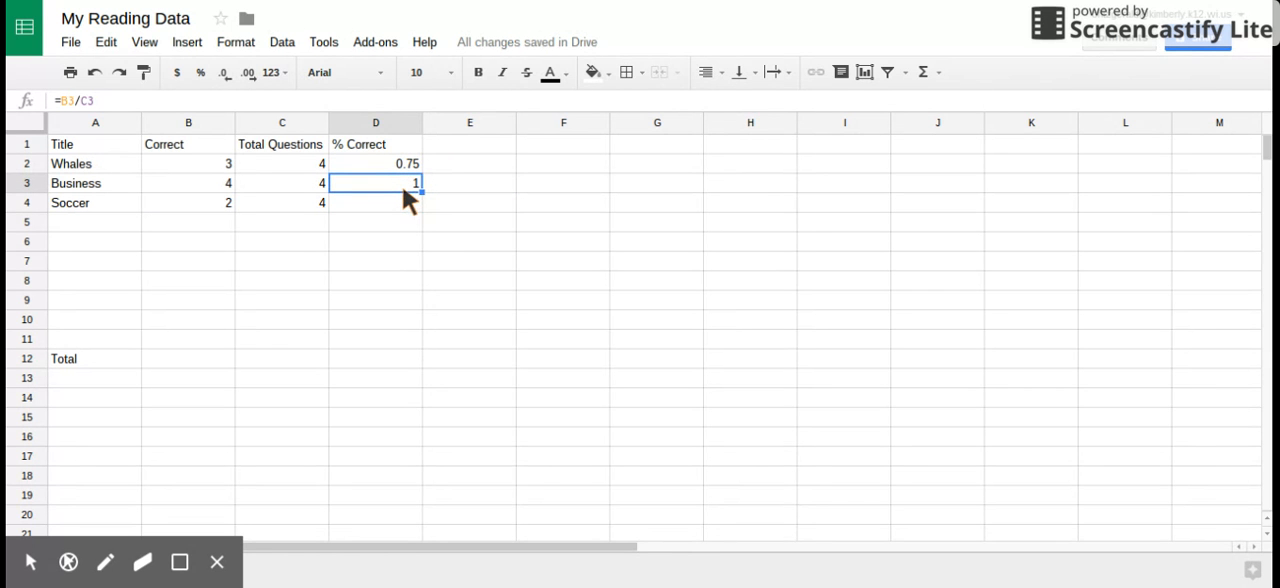
left_click_drag(419, 187, 422, 197)
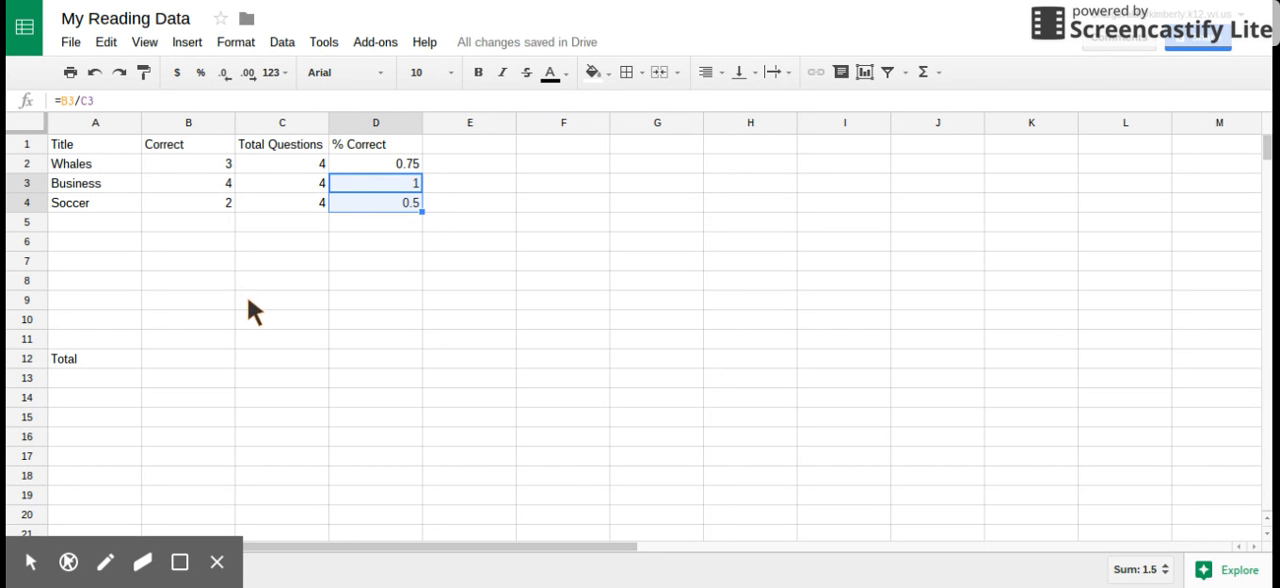
left_click(281, 316)
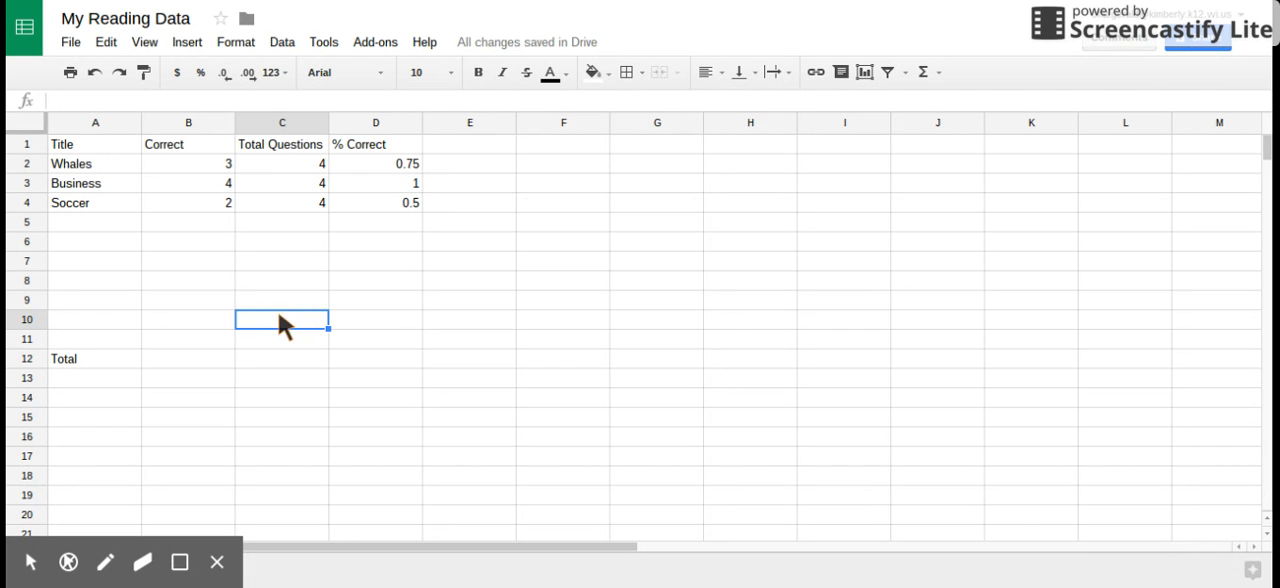
Total the Correct column in B12 with =SUM(B2:B11) and fill the formula across to C12 for Total Questions
left_click(212, 362)
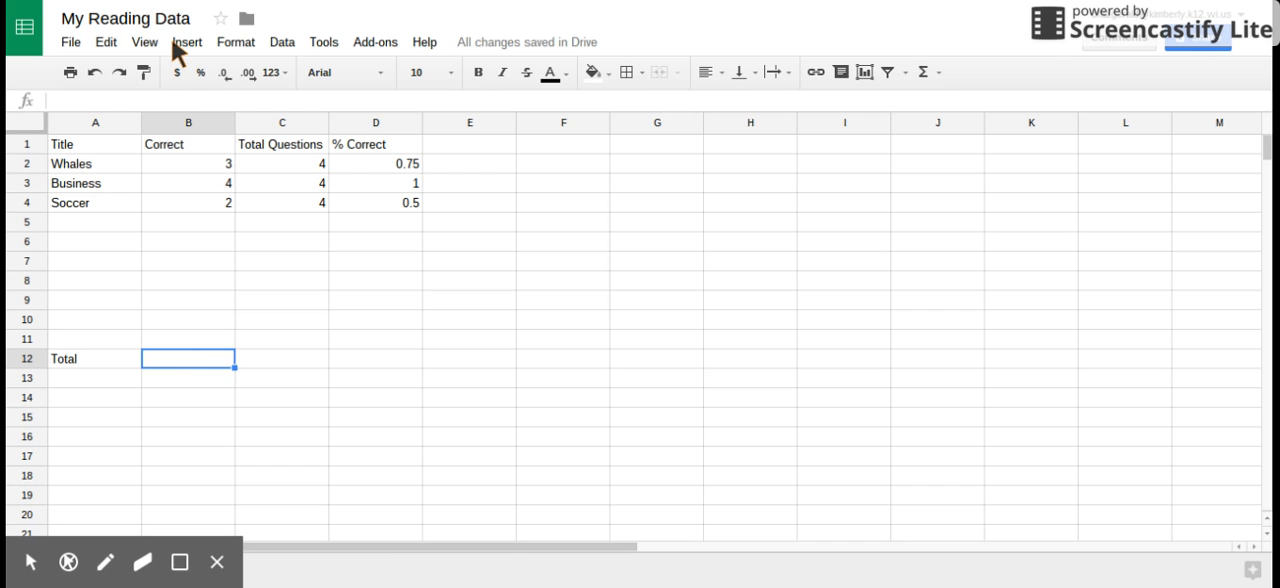
type("=")
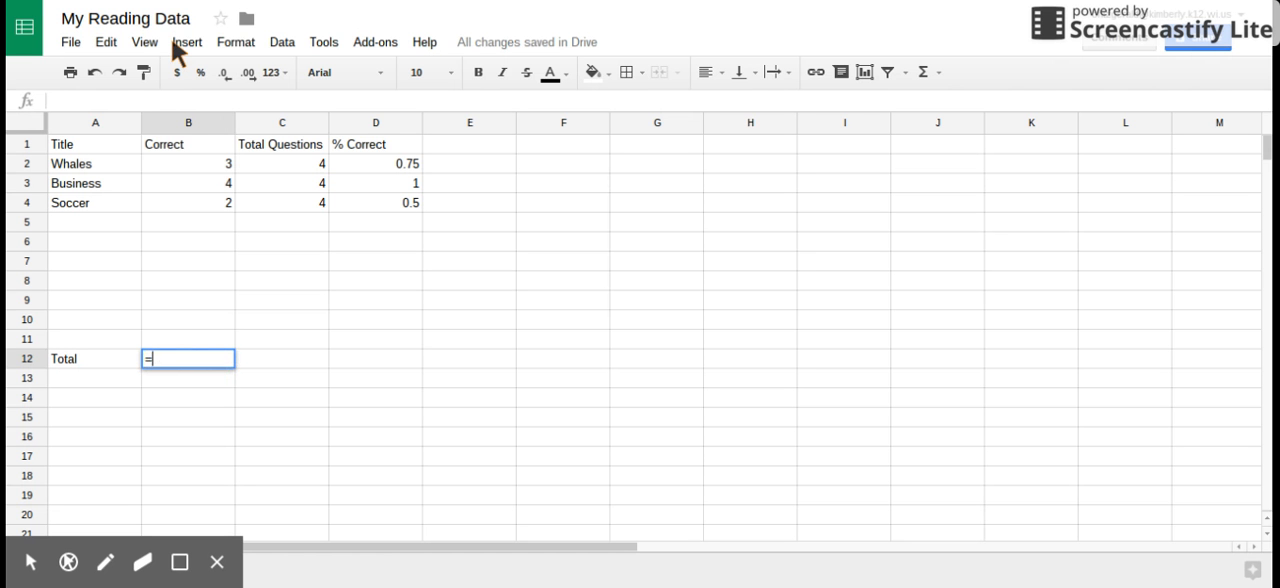
type("S")
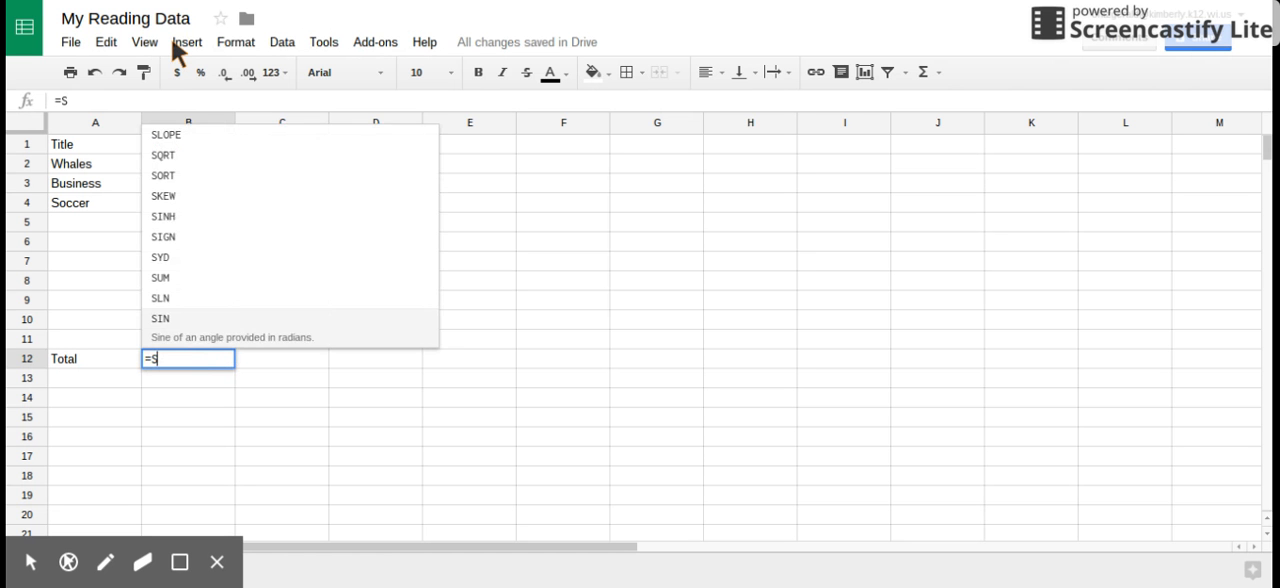
type("UM(")
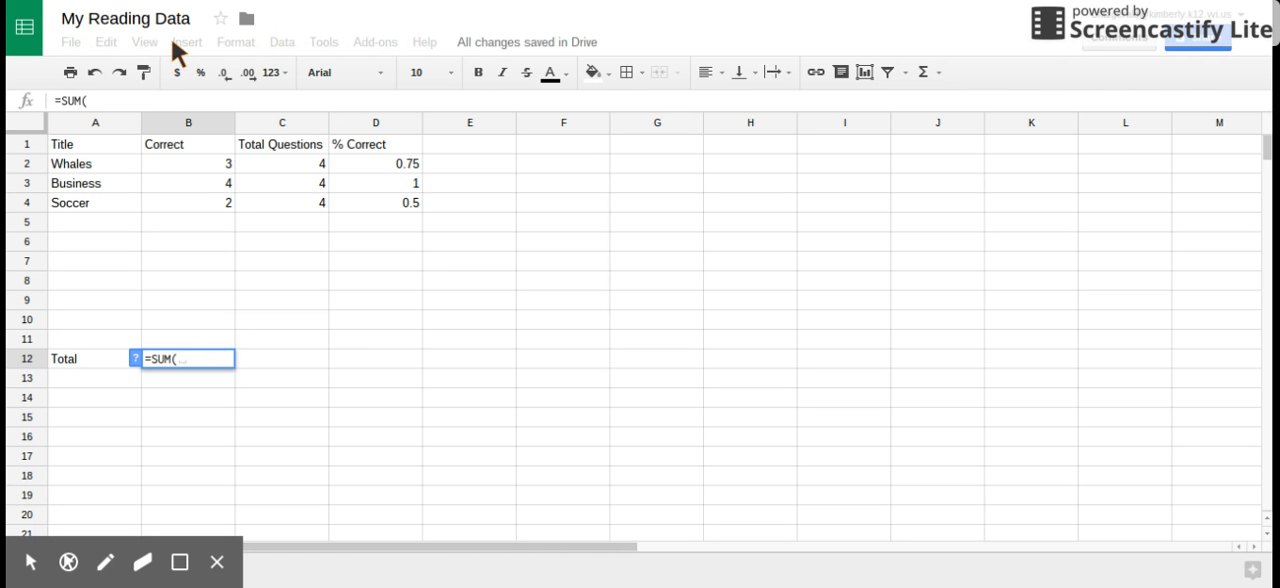
left_click(203, 157)
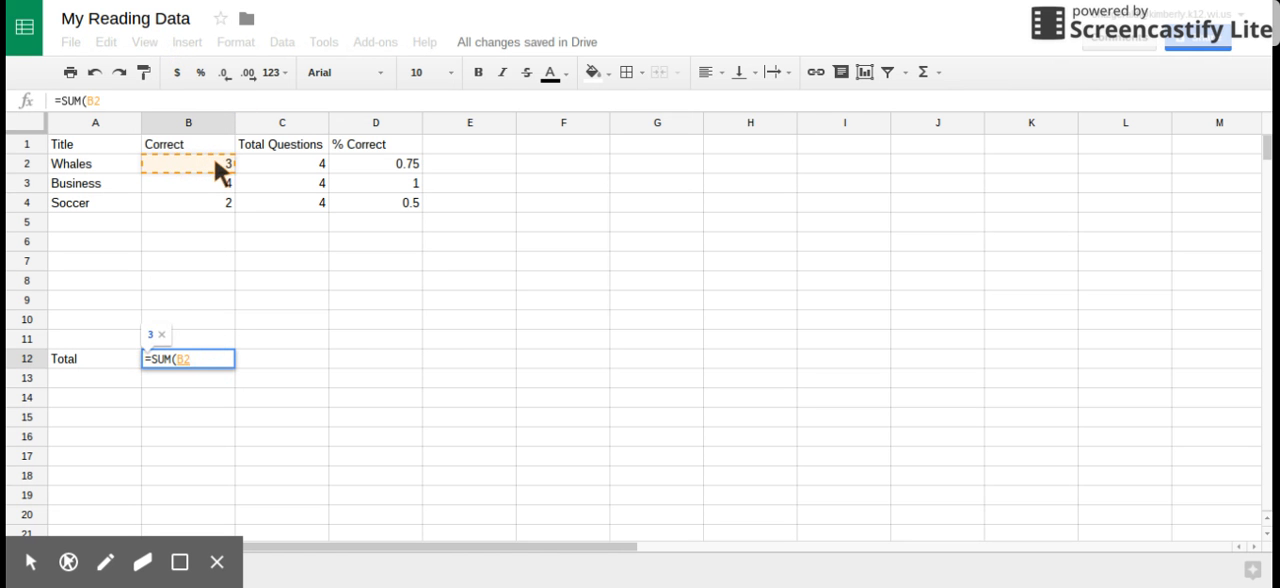
left_click_drag(216, 157, 218, 341)
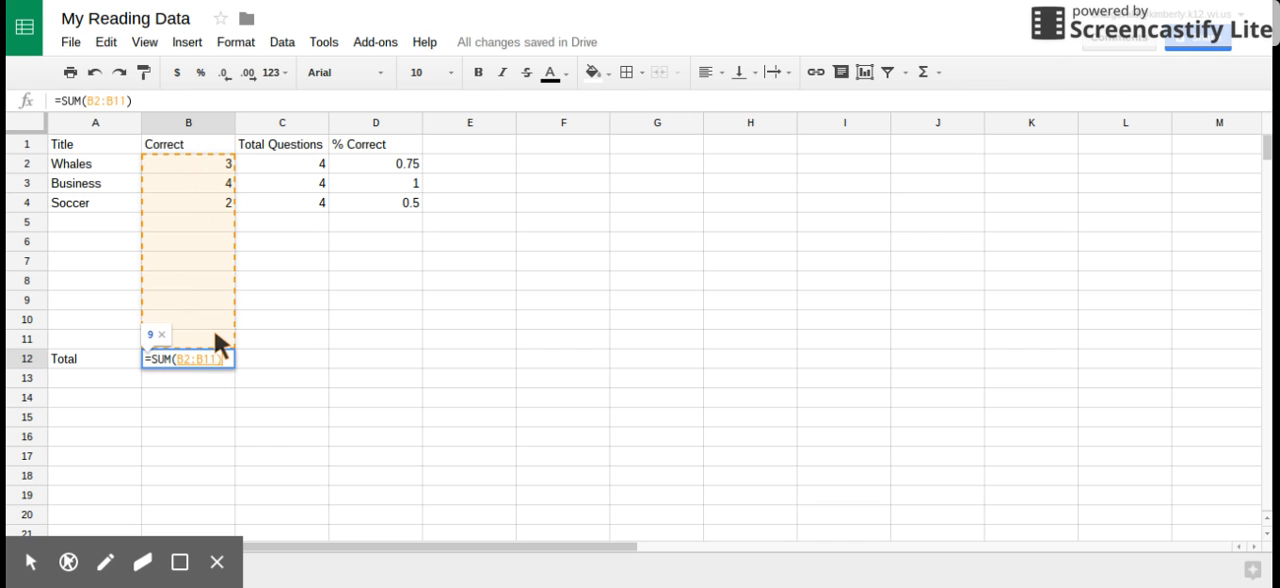
key("Return")
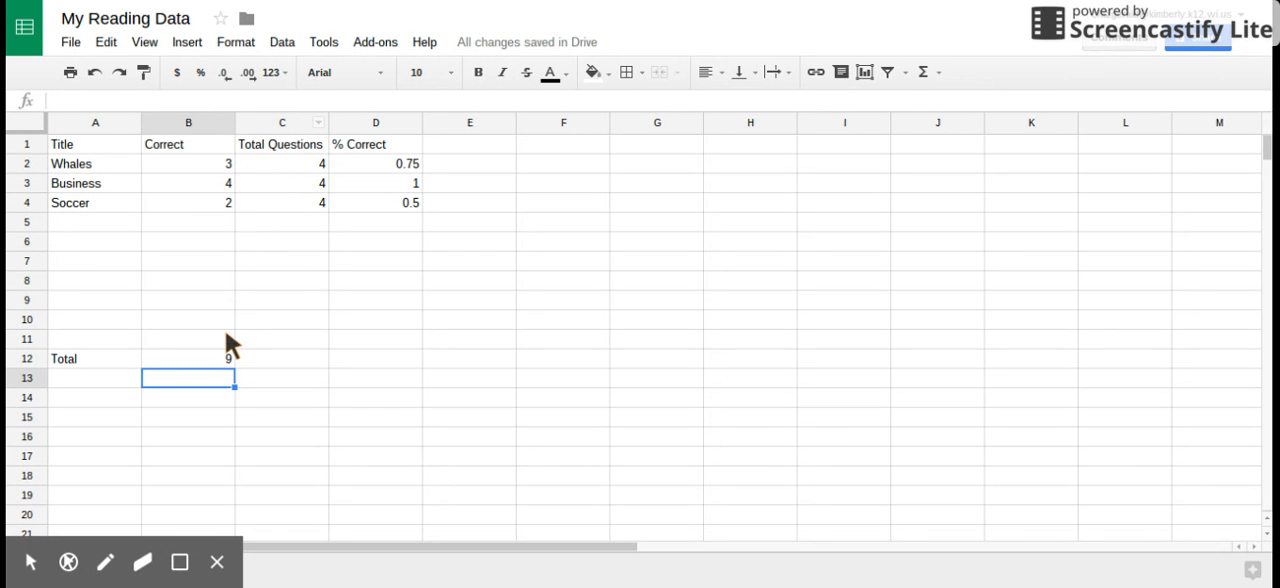
left_click(228, 361)
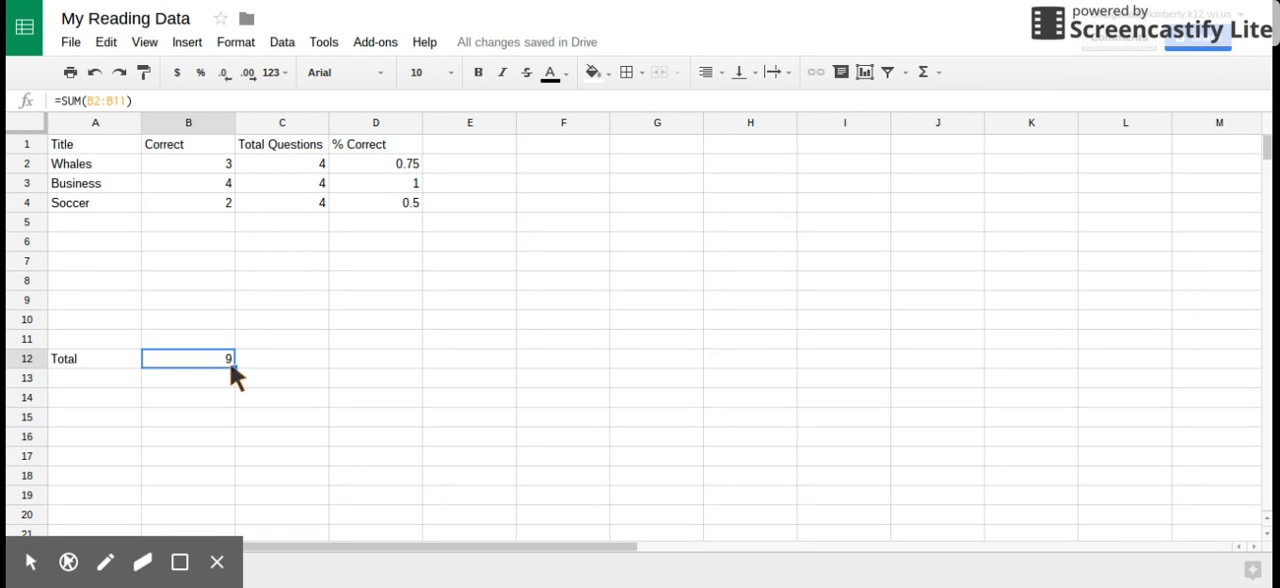
left_click_drag(233, 366, 258, 363)
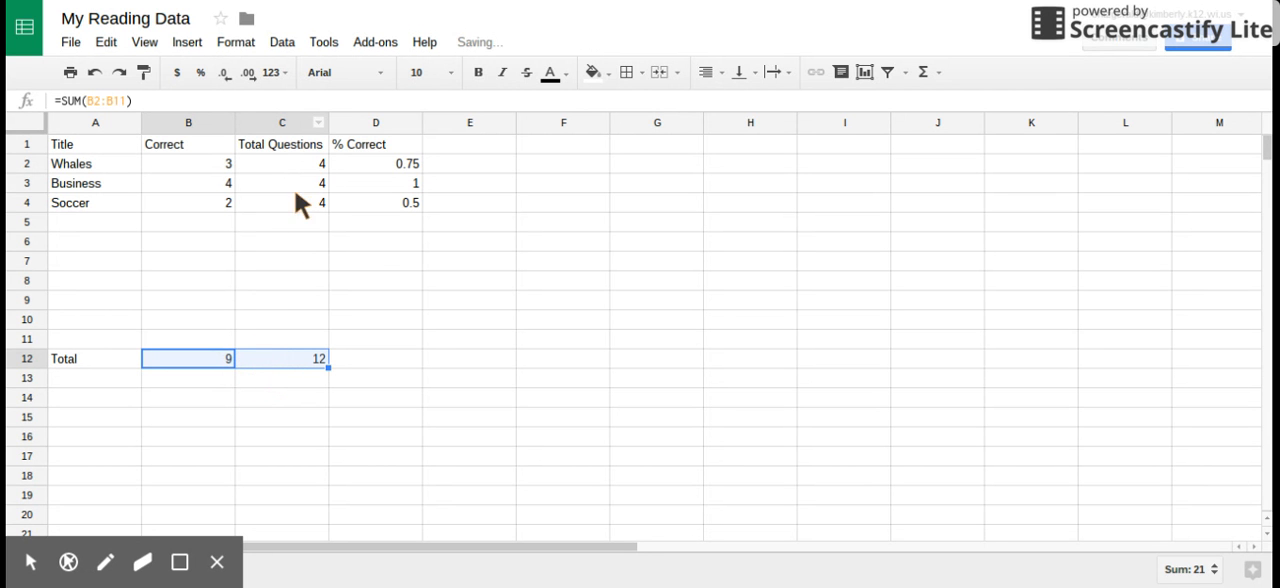
Calculate the overall percent correct in D12 of the Total row with the formula =B12/C12
left_click(389, 386)
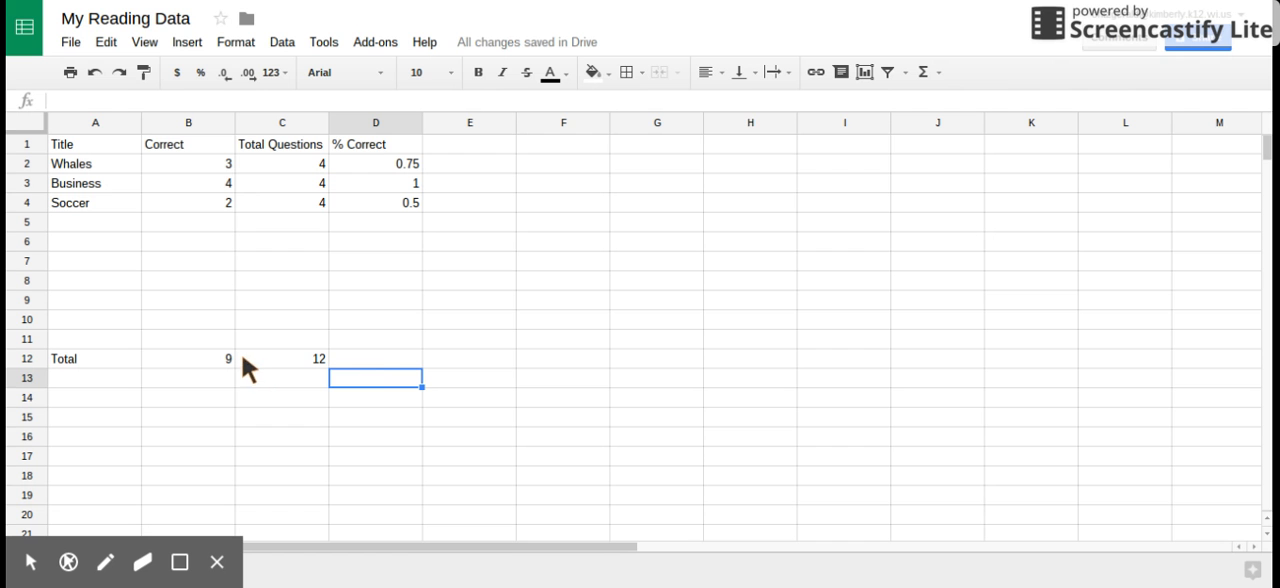
left_click(368, 360)
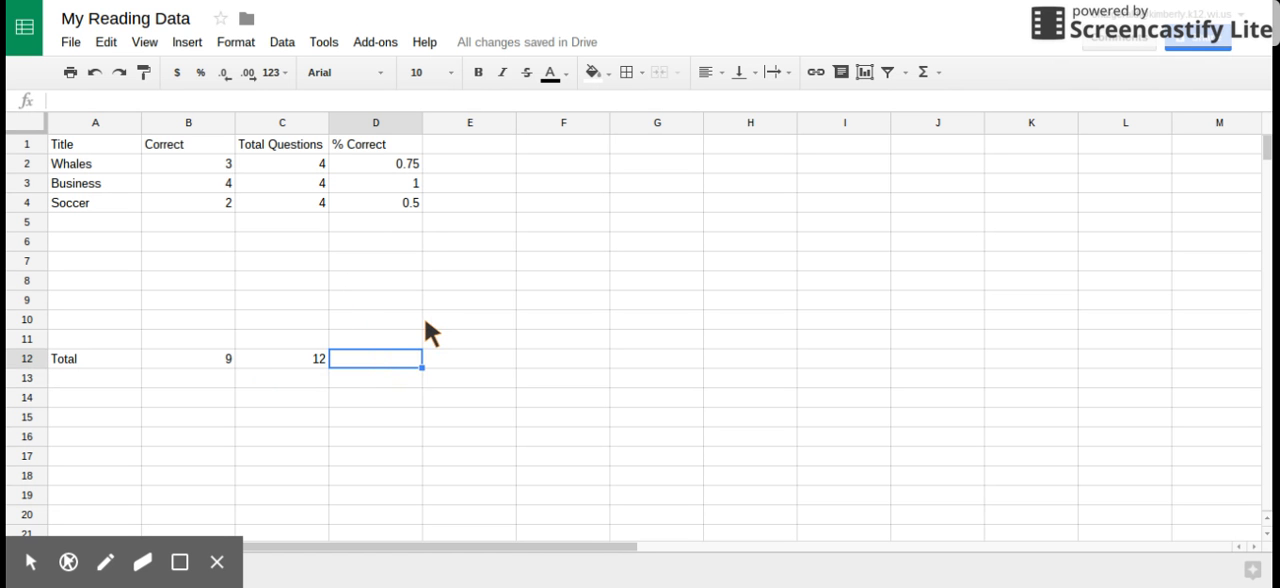
type("=")
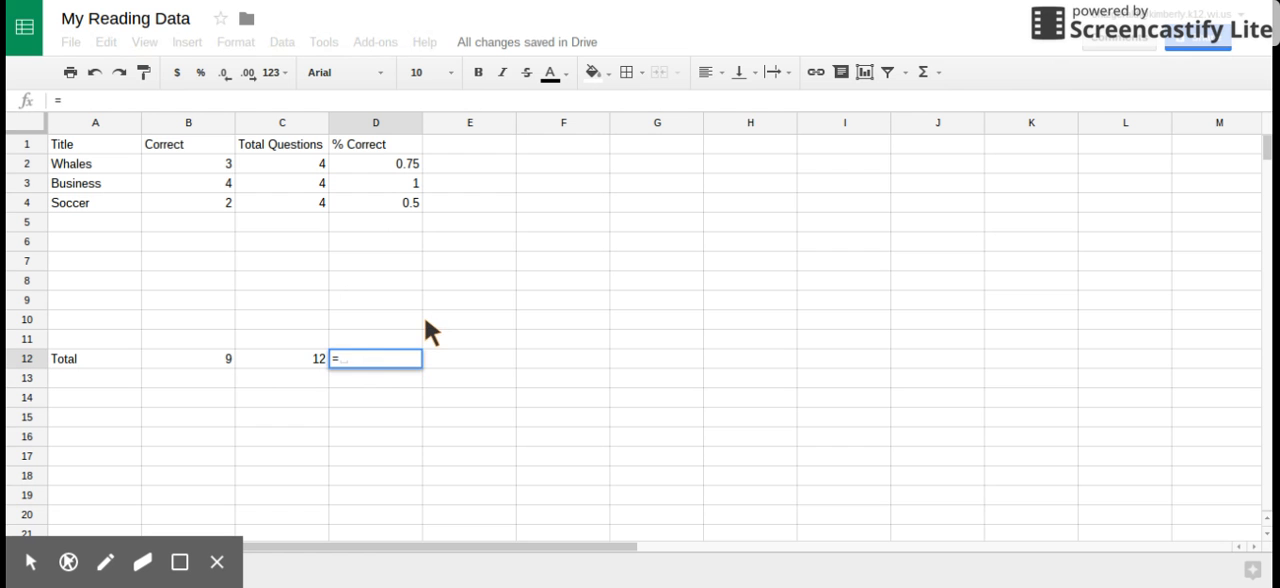
left_click(220, 352)
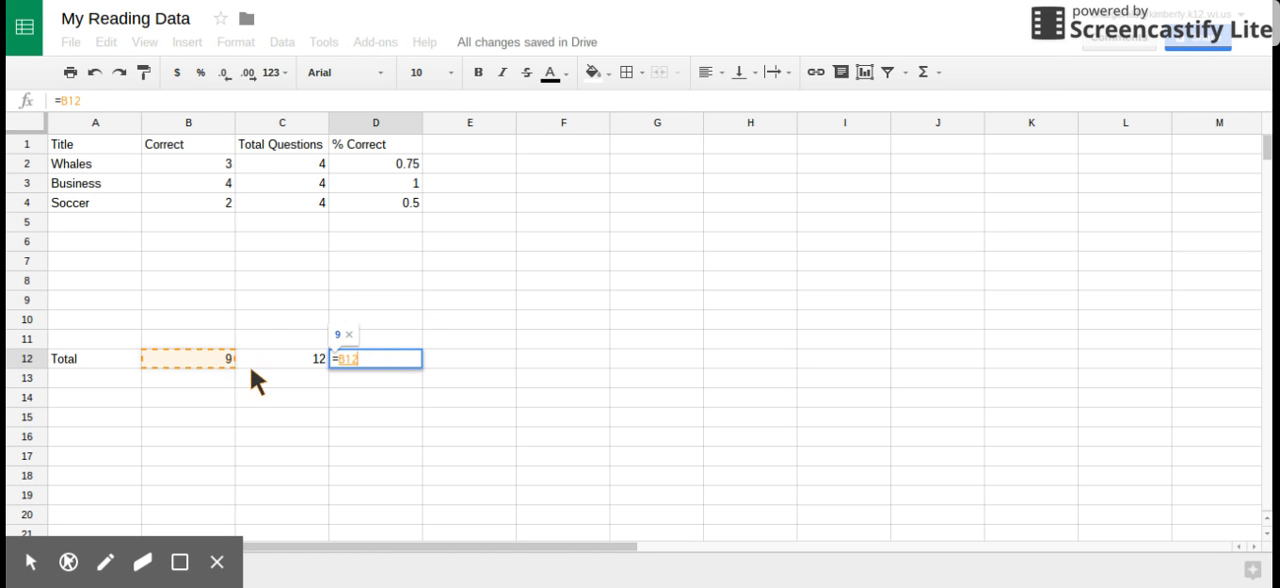
type("/")
left_click(272, 355)
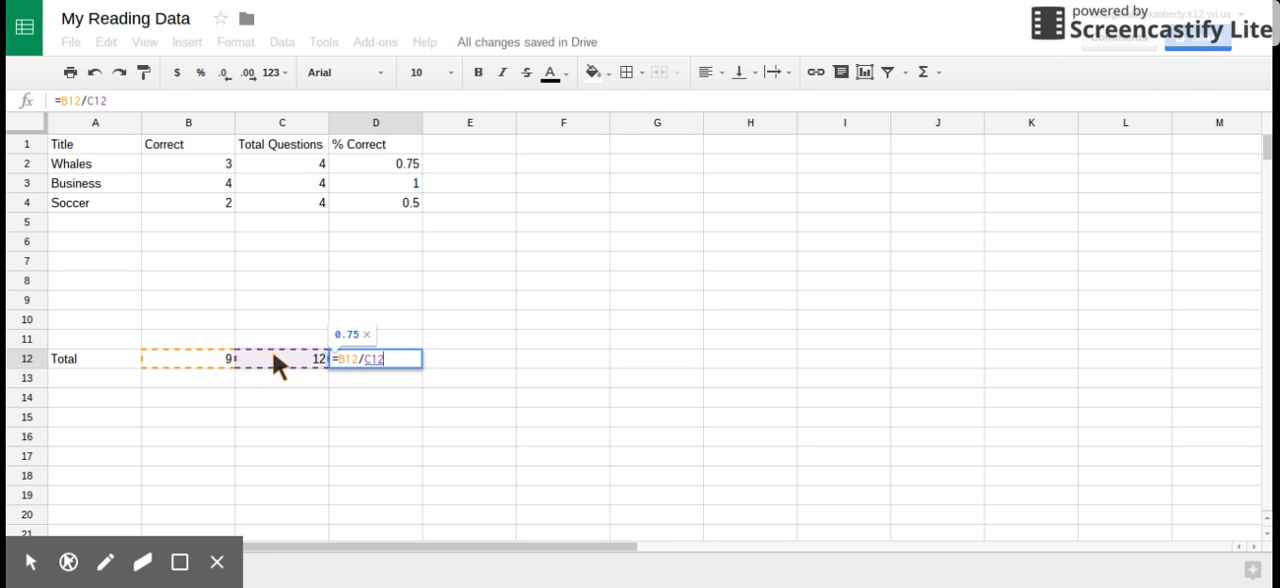
key("Return")
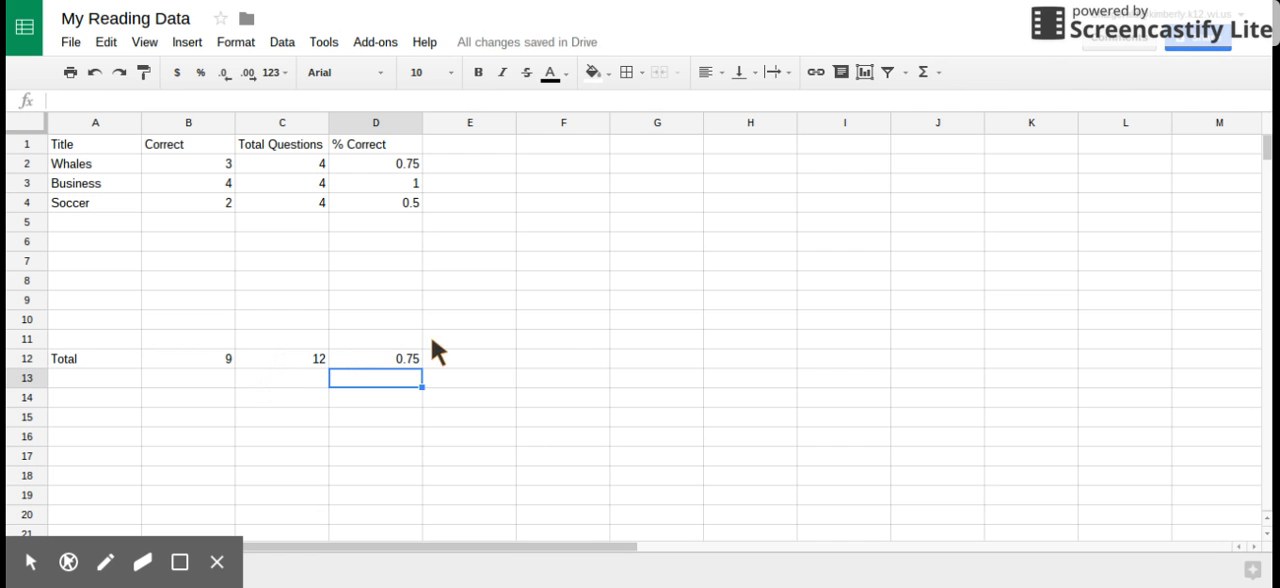
Add Africa in row 5 with 4 correct and 4 total questions
left_click(97, 216)
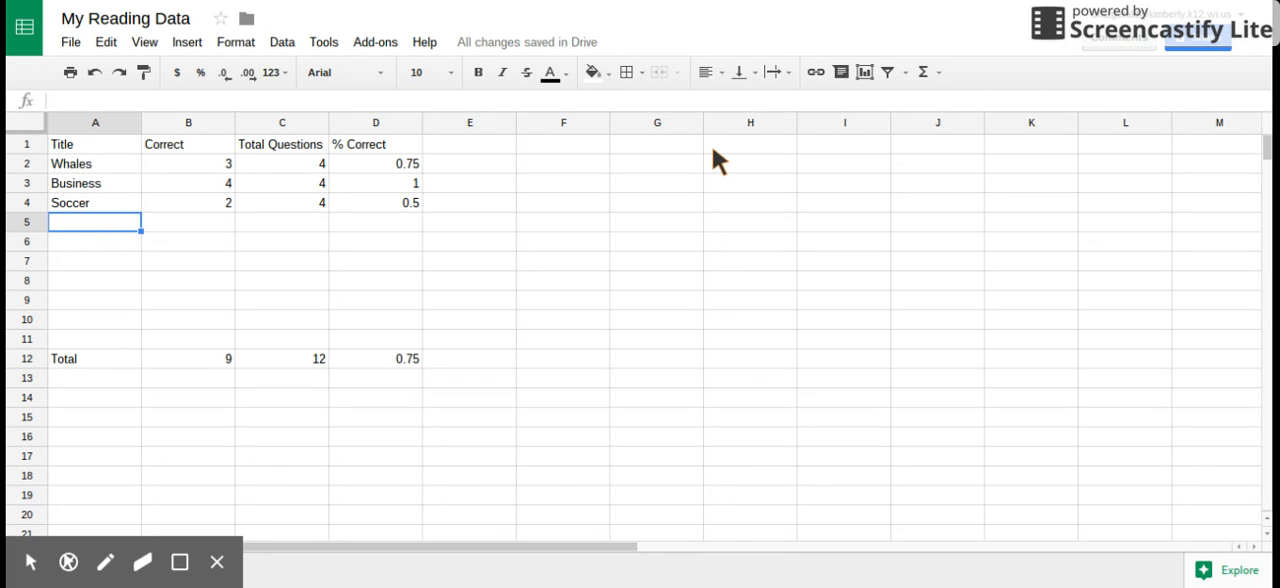
type("Africa")
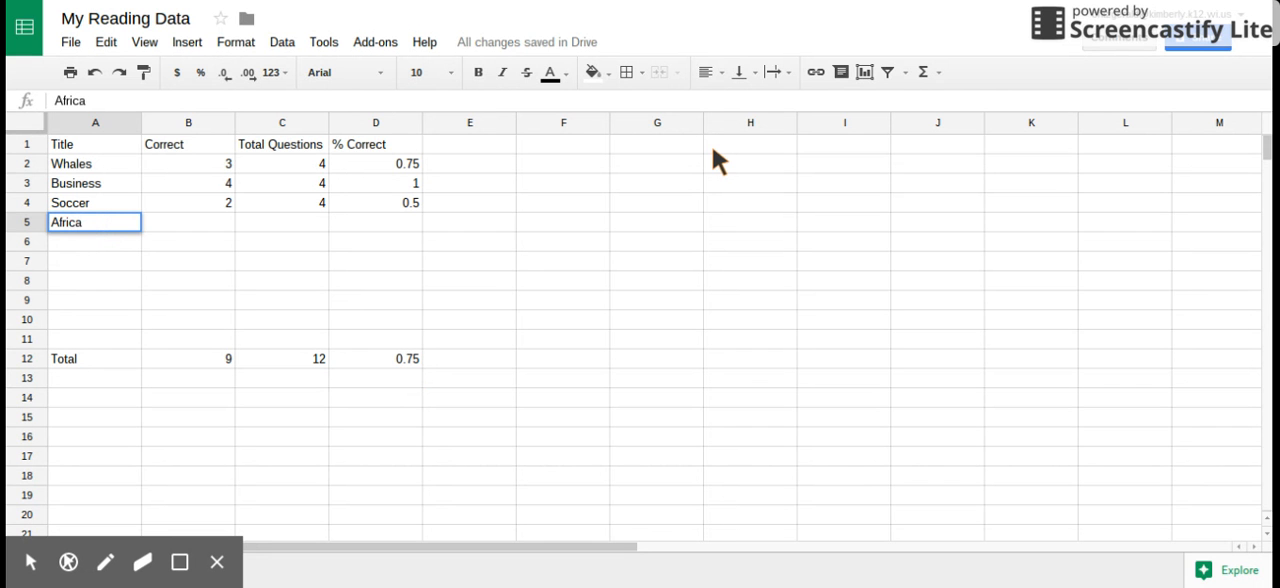
key("Tab")
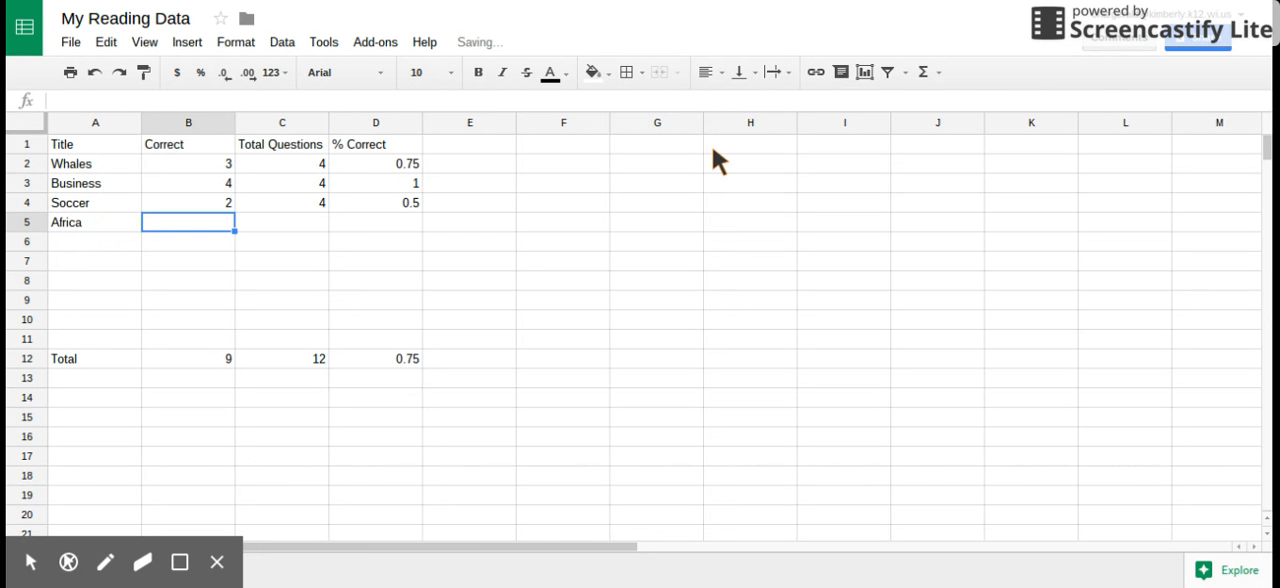
type("4")
key("Tab")
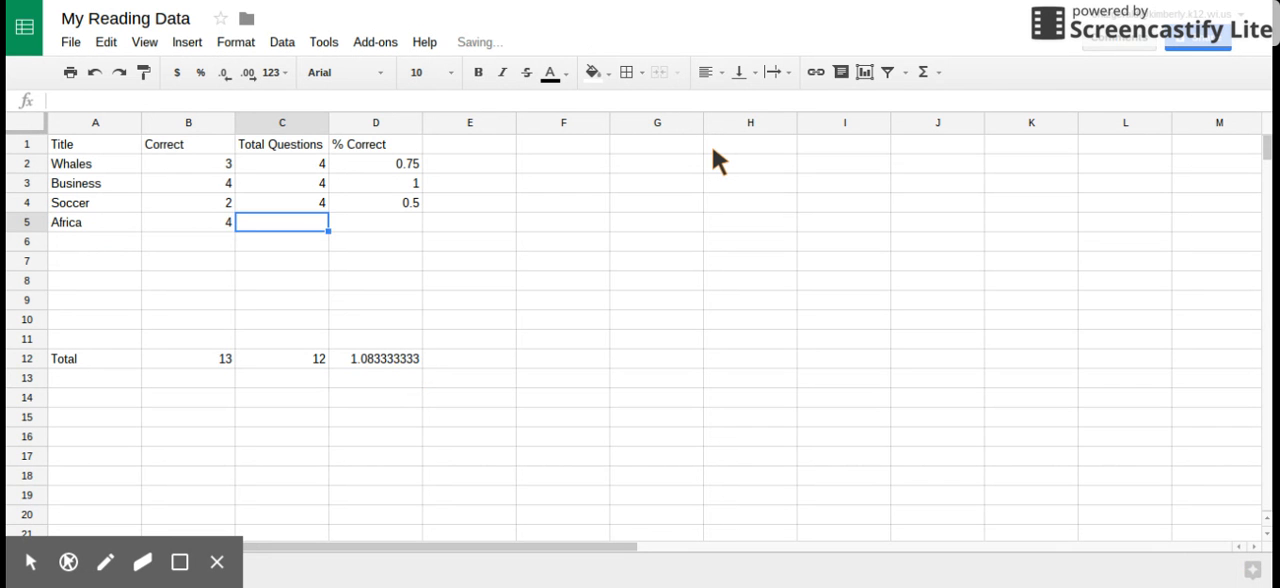
type("4")
key("Tab")
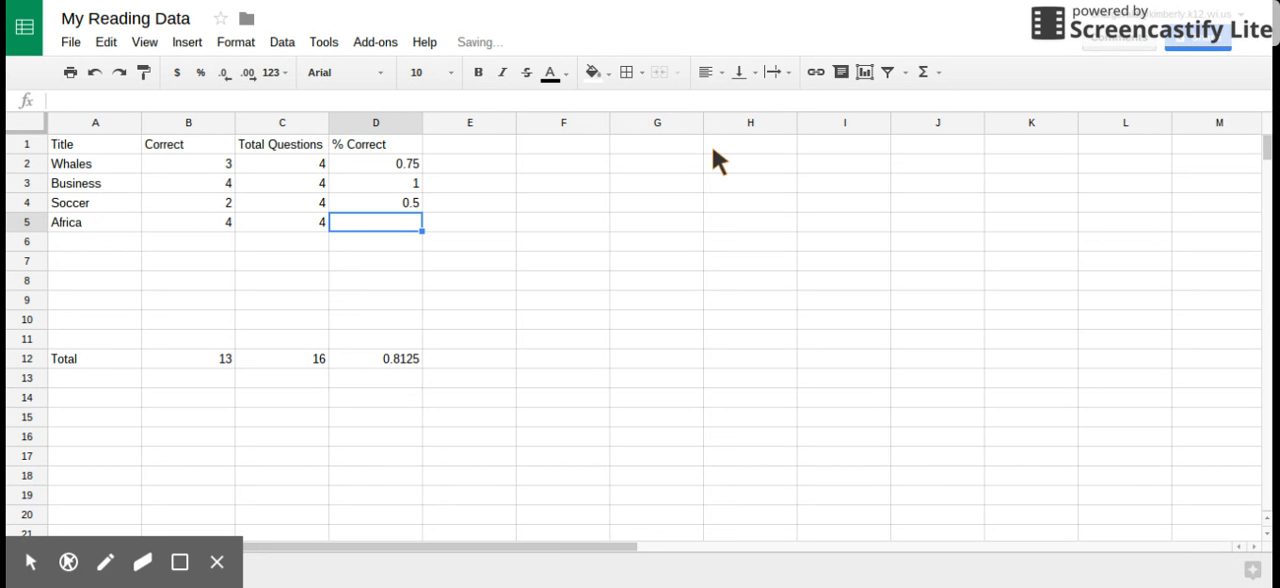
Fill the % Correct formula from D4 down to D5 for the Africa row
left_click(388, 204)
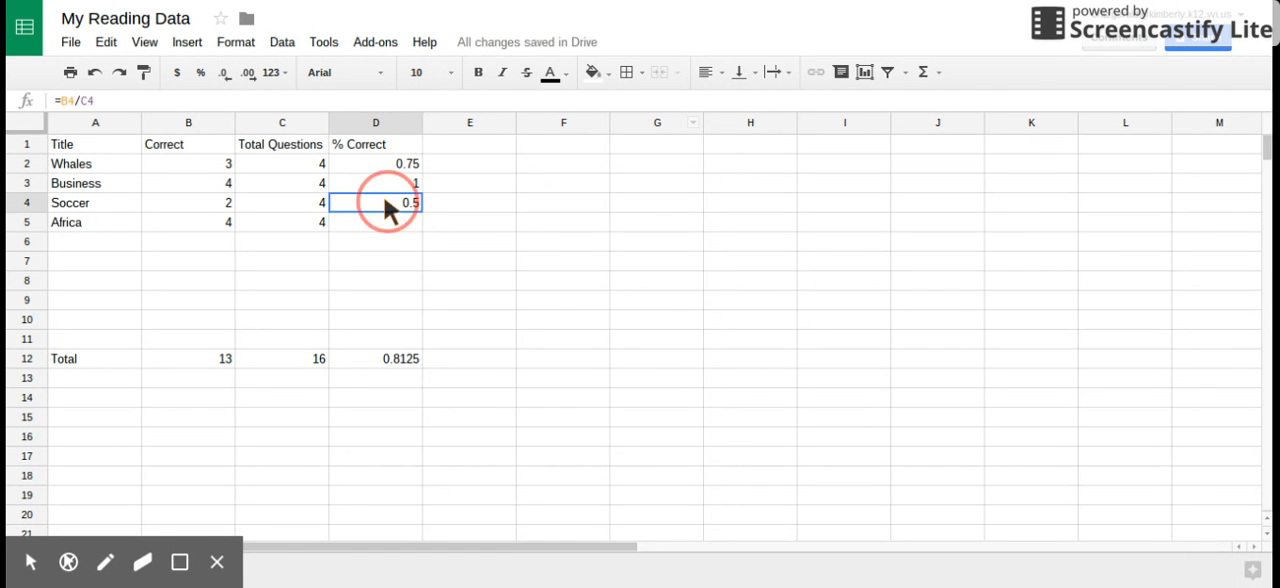
left_click_drag(421, 211, 420, 221)
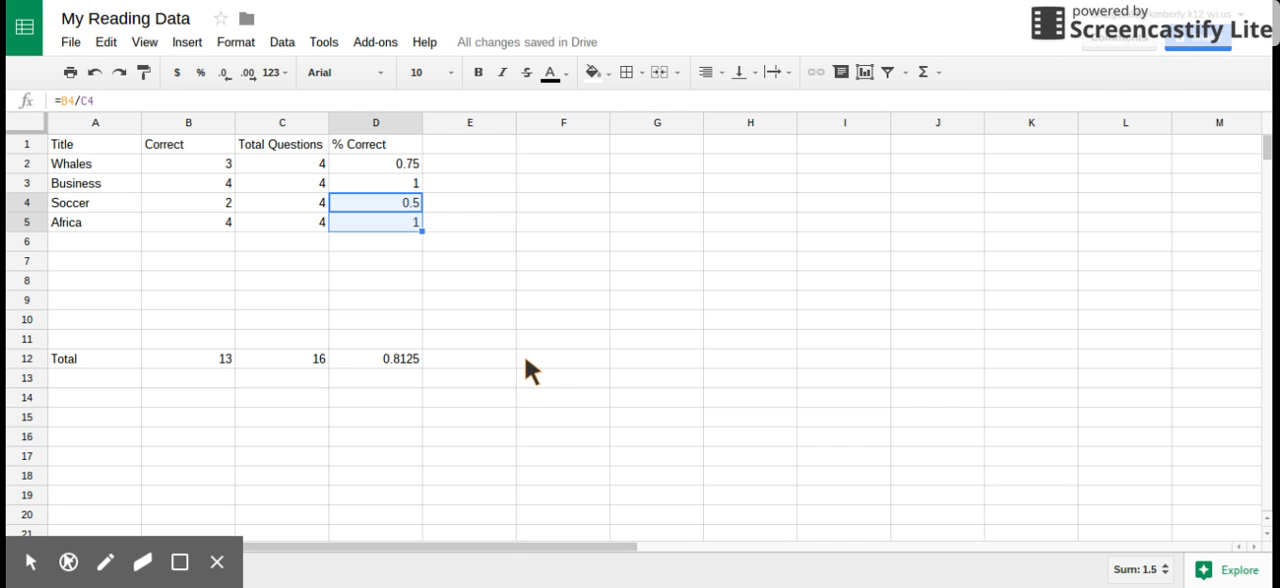
left_click(449, 341)
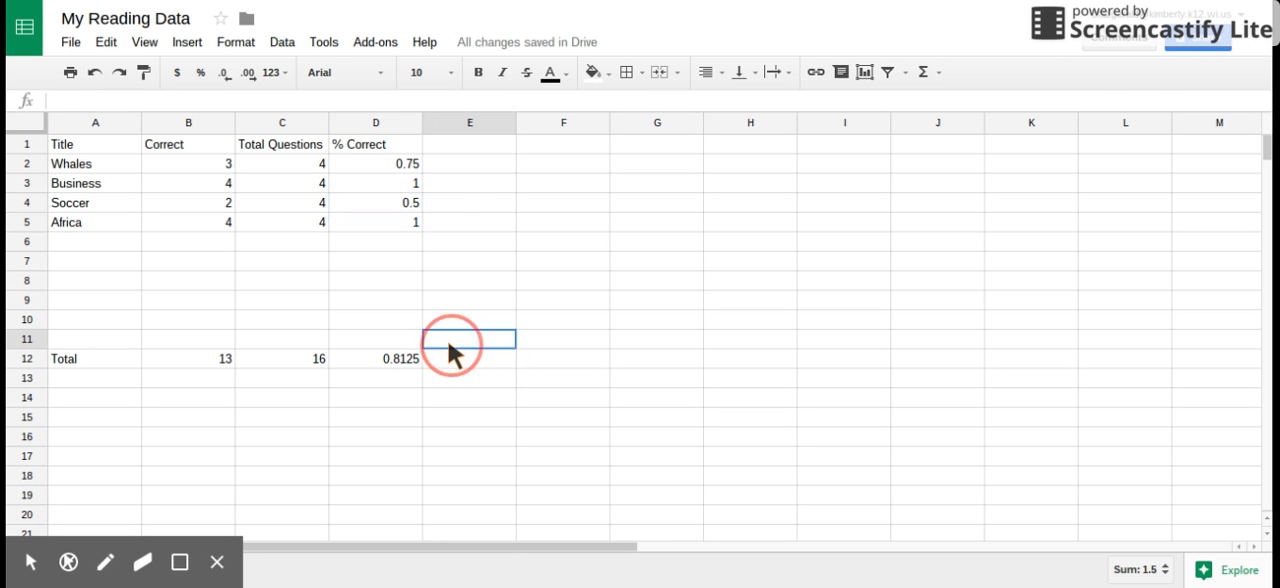